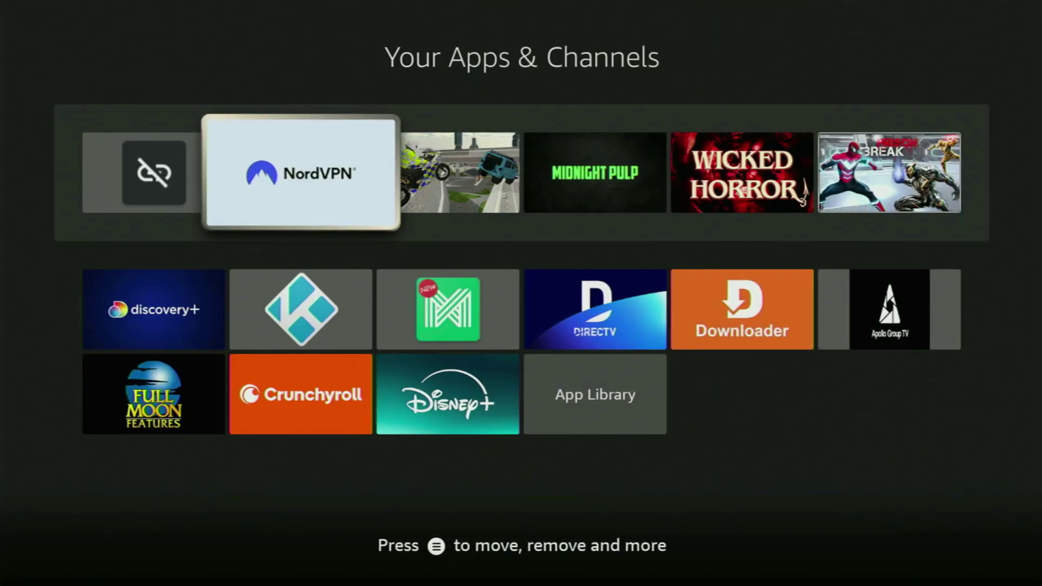
- Look over the installed app tiles (Kodi, Downloader, the green M app), then return home
key(Down)
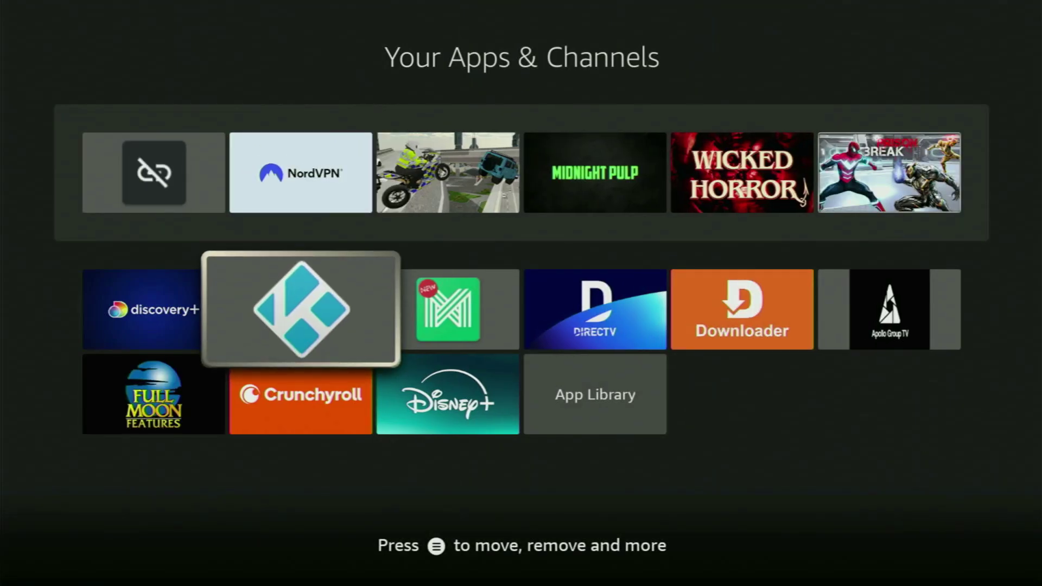
key(Down)
key(Up)
key(Right)
key(Right)
key(Right)
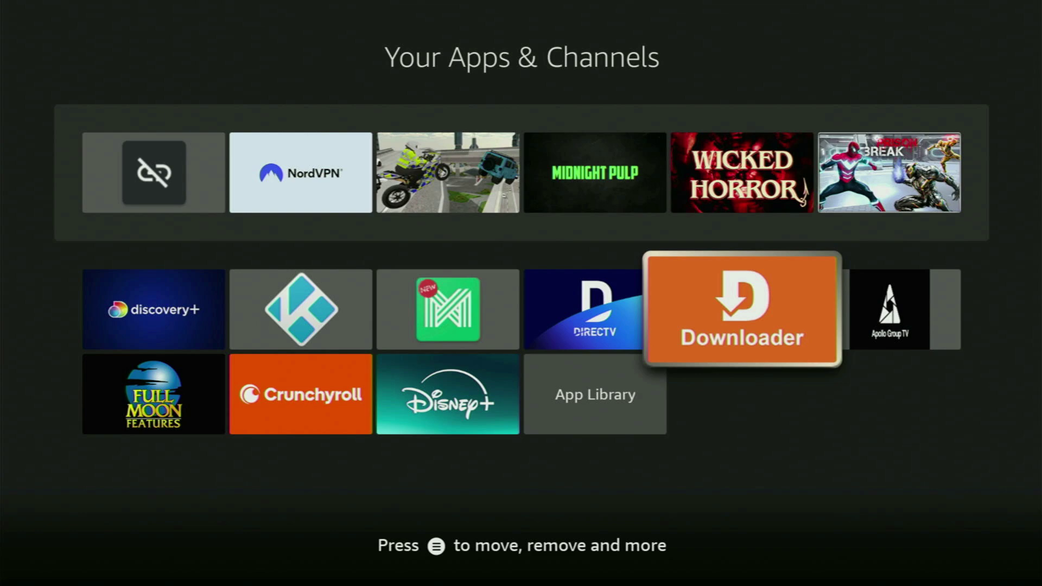
key(Left)
key(Left)
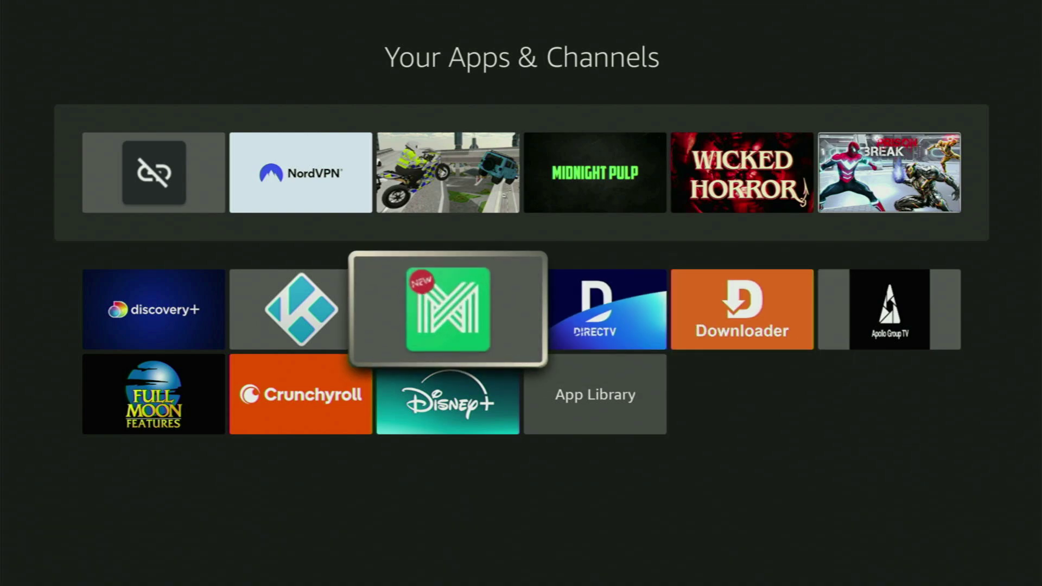
key(Escape)
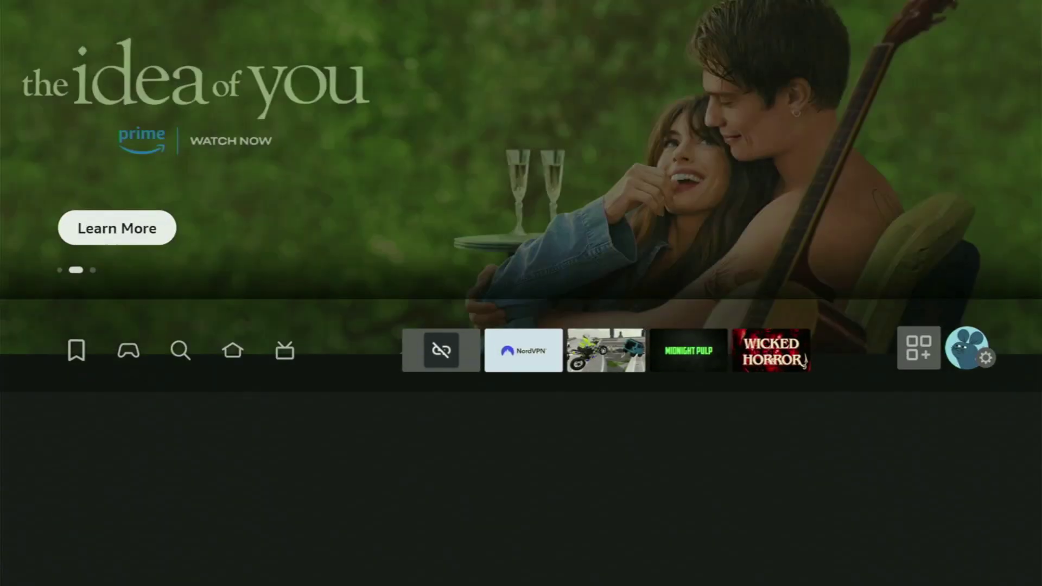
key(Home)
key(Left)
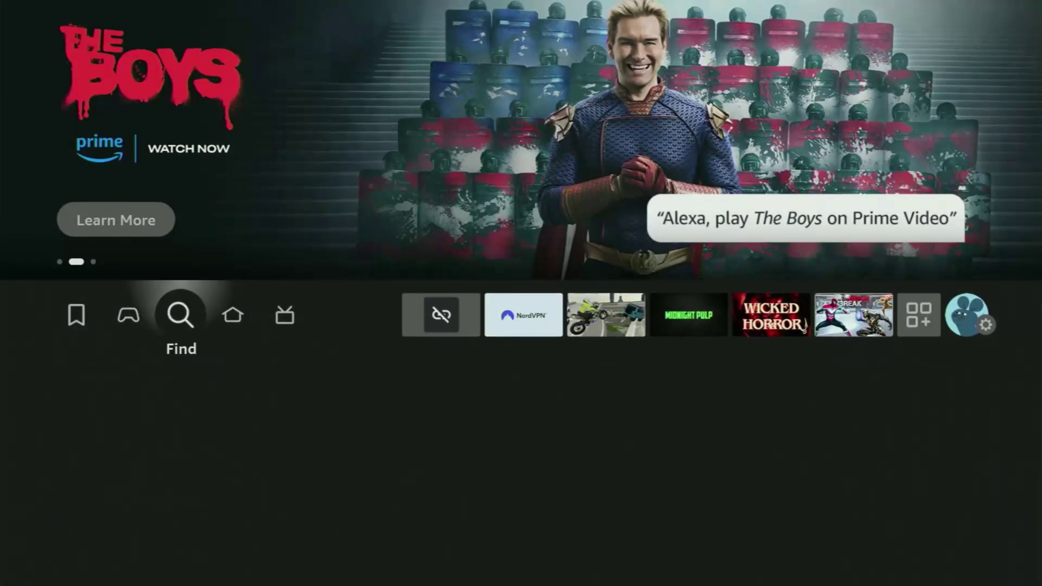
key(Down)
key(Return)
key(Right)
key(Right)
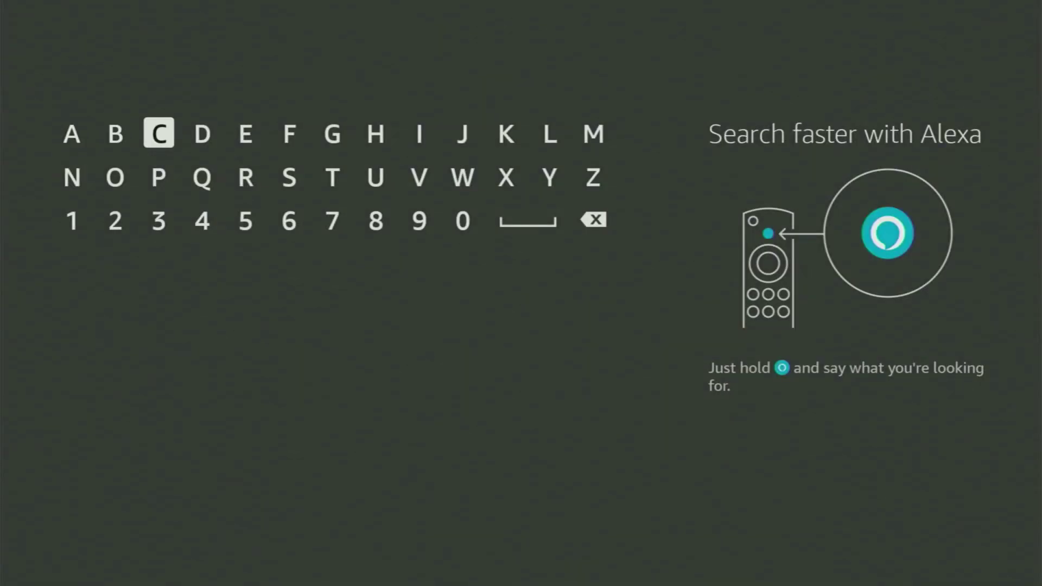
key(Right)
key(Return)
key(Down)
key(Left)
key(Left)
key(Return)
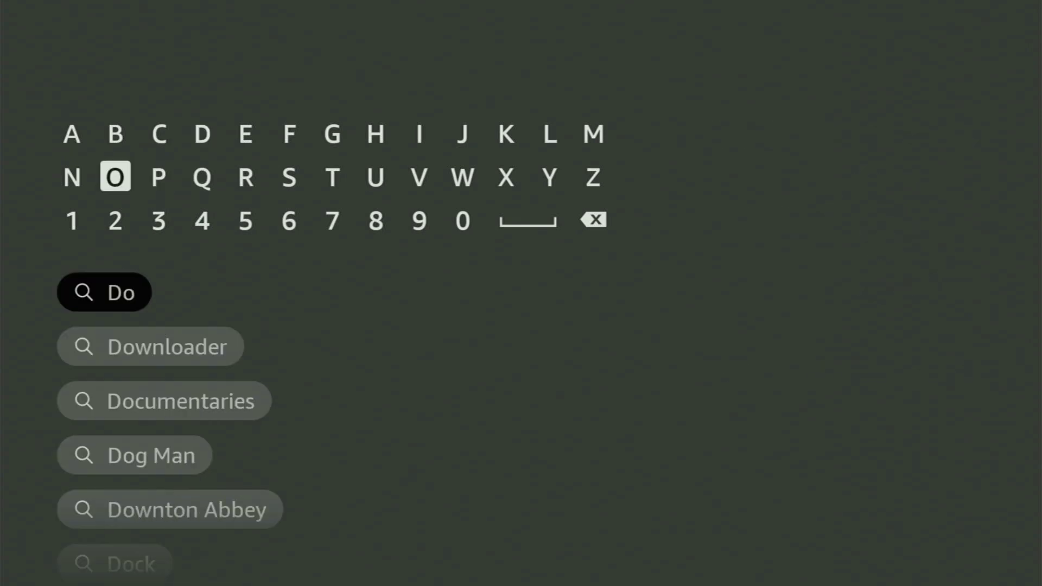
key(Down)
key(Down)
key(Down)
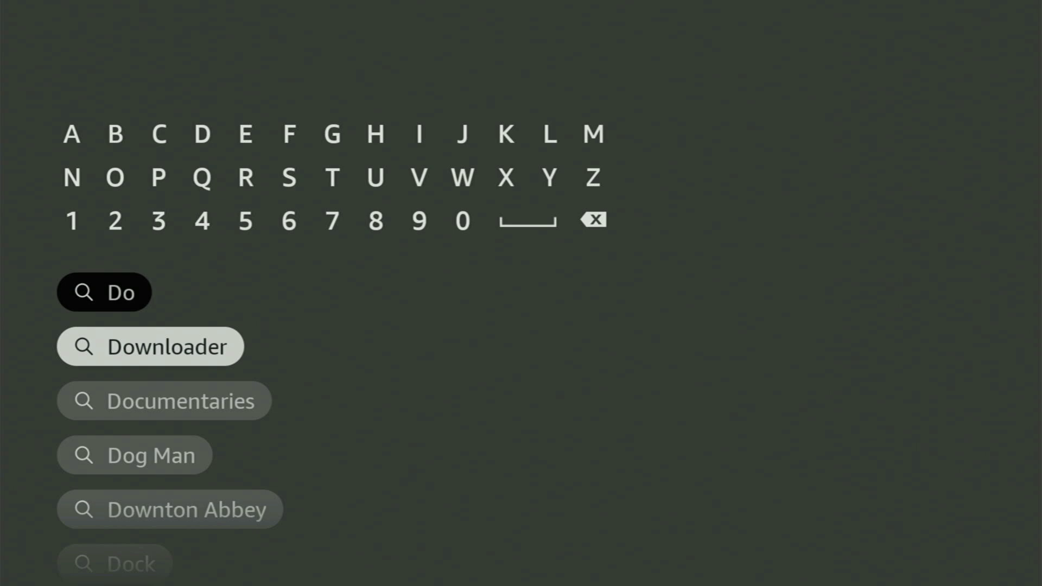
key(Return)
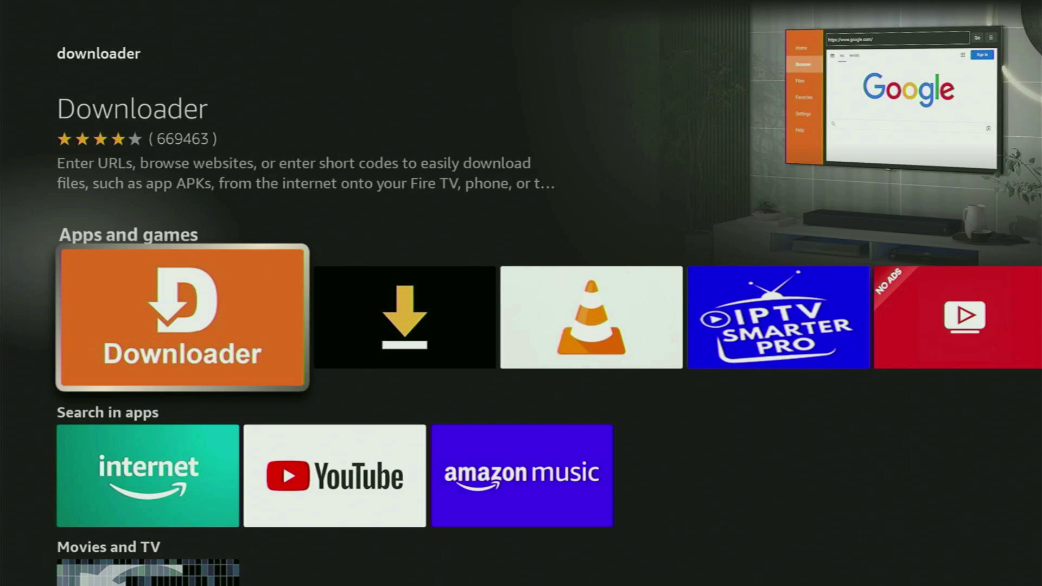
key(Right)
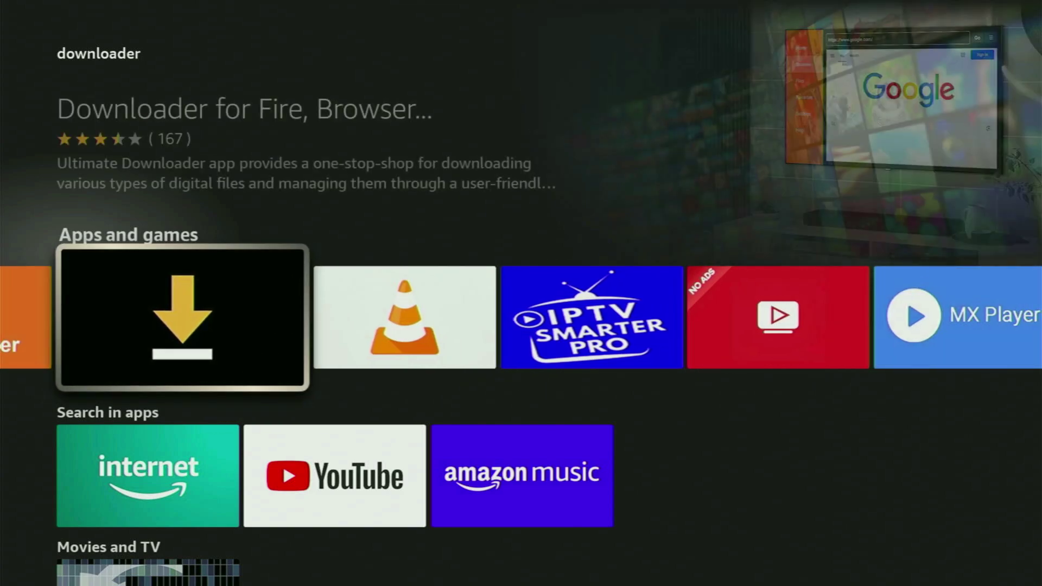
key(Right)
key(Right)
key(Right)
key(Right)
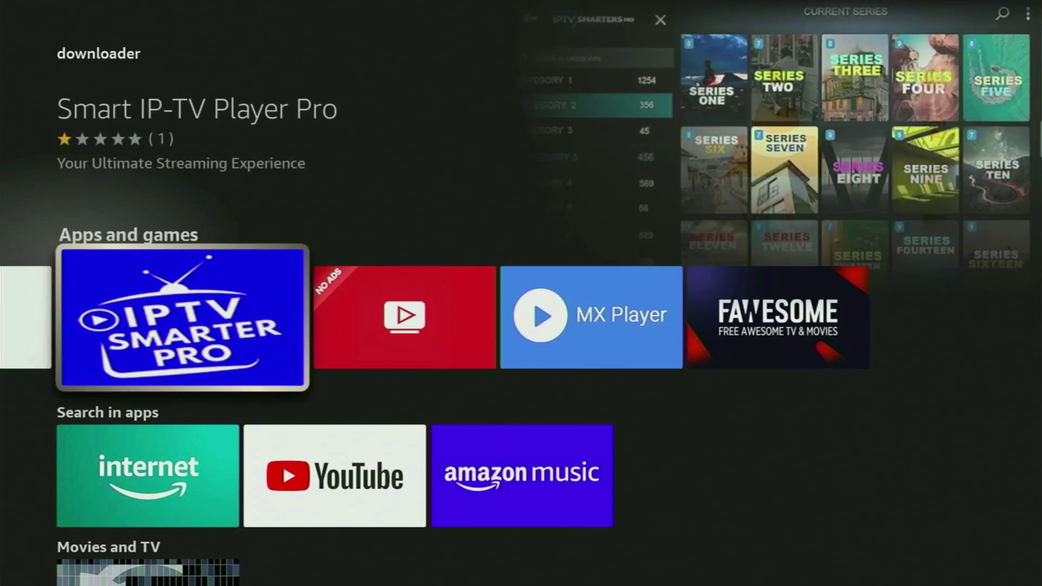
key(Right)
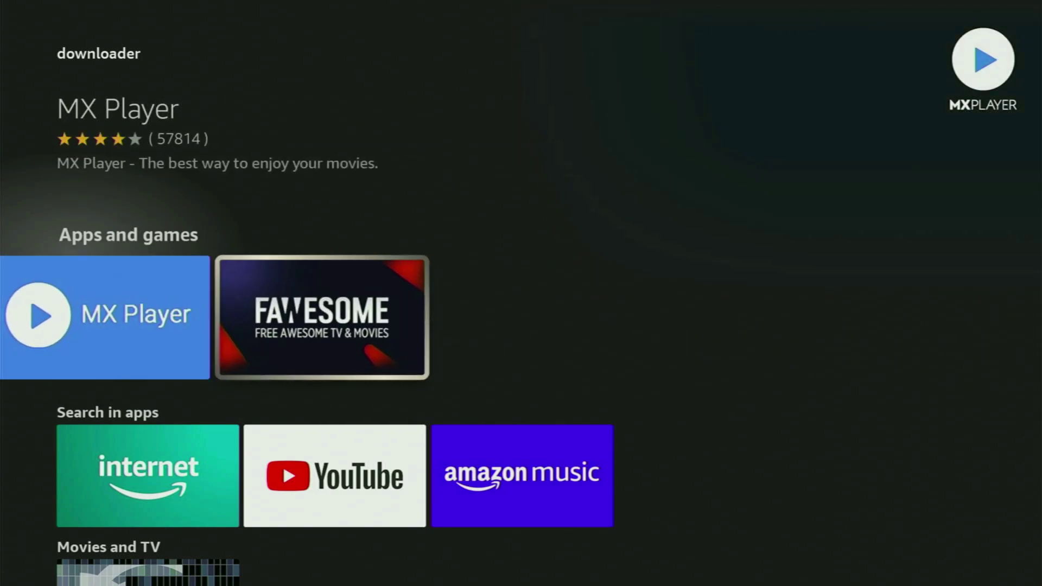
key(Home)
- Go from the home bar's Settings gear into the My Fire TV settings page
key(Right)
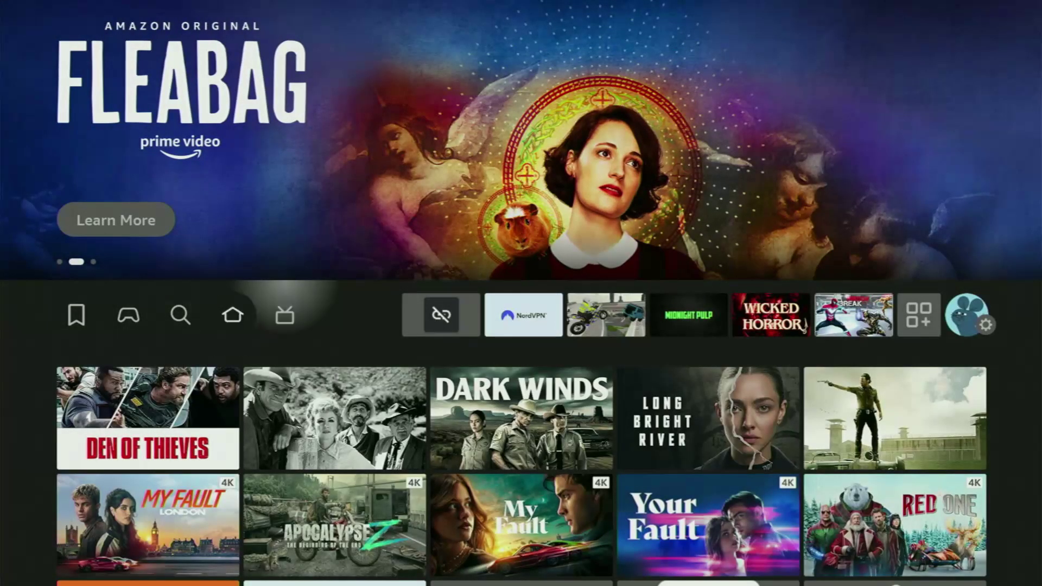
key(Right)
key(Right)
key(Right)
key(Right)
key(Right)
key(Right)
key(Right)
key(Right)
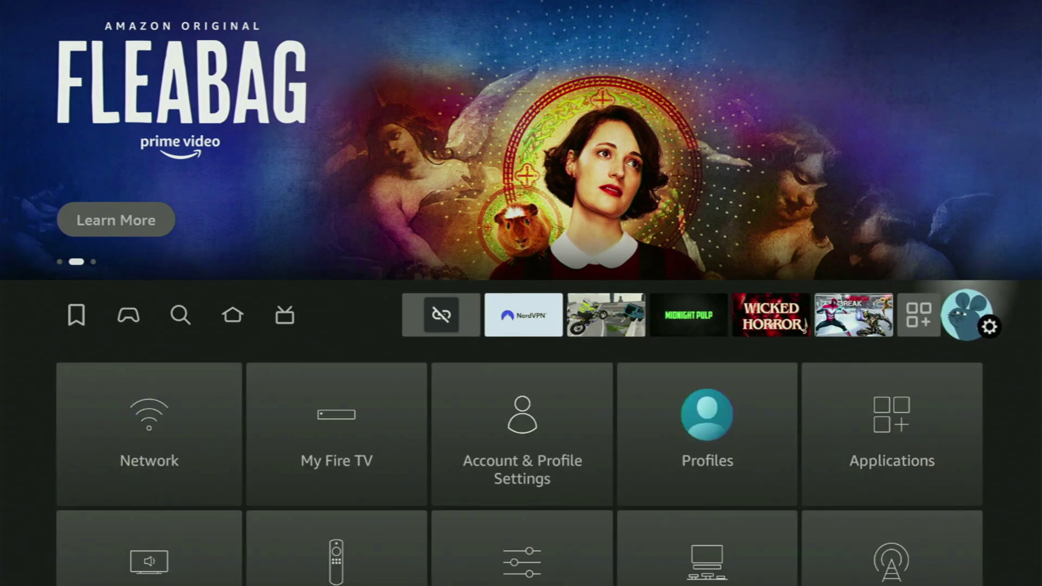
key(Down)
key(Down)
key(Down)
key(Right)
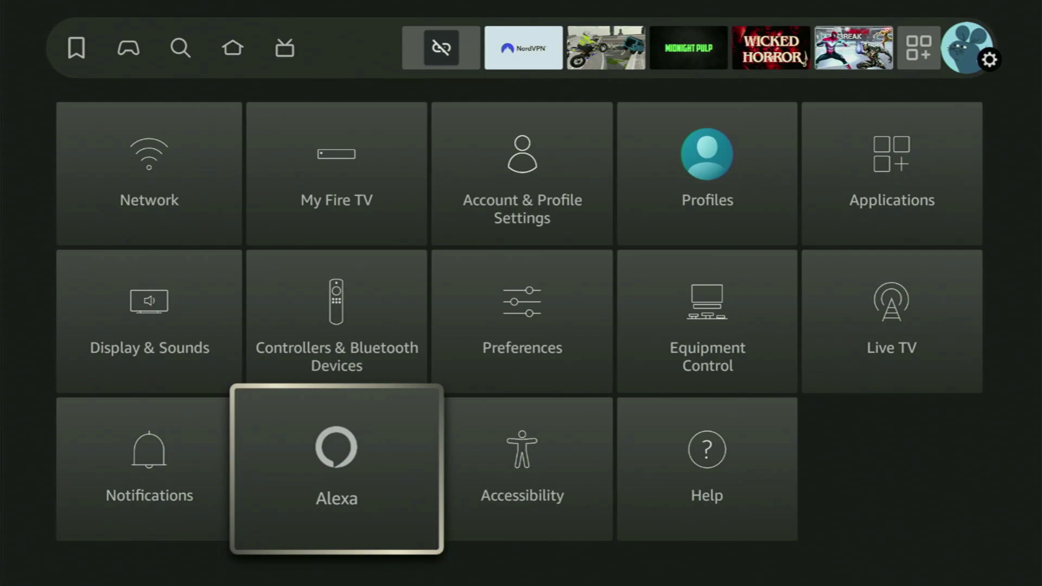
key(Up)
key(Up)
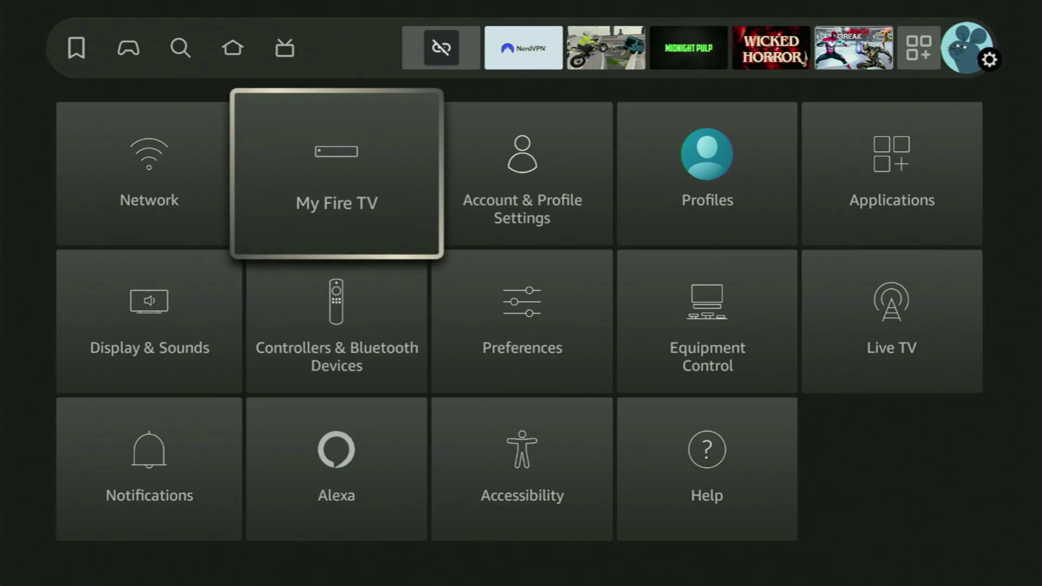
key(Return)
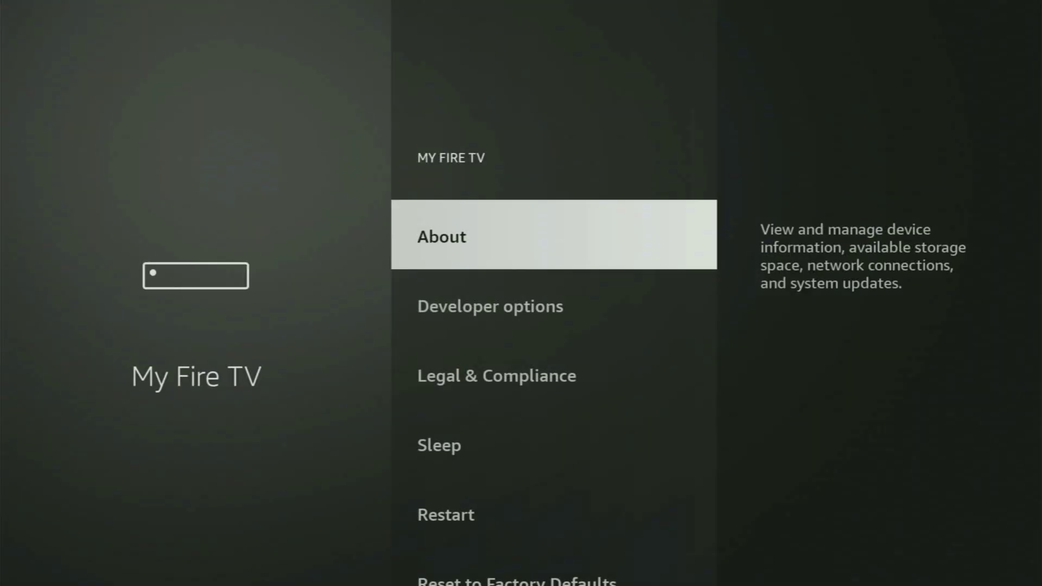
- Open About in My Fire TV and select the Fire TV entry to unlock developer mode
key(Down)
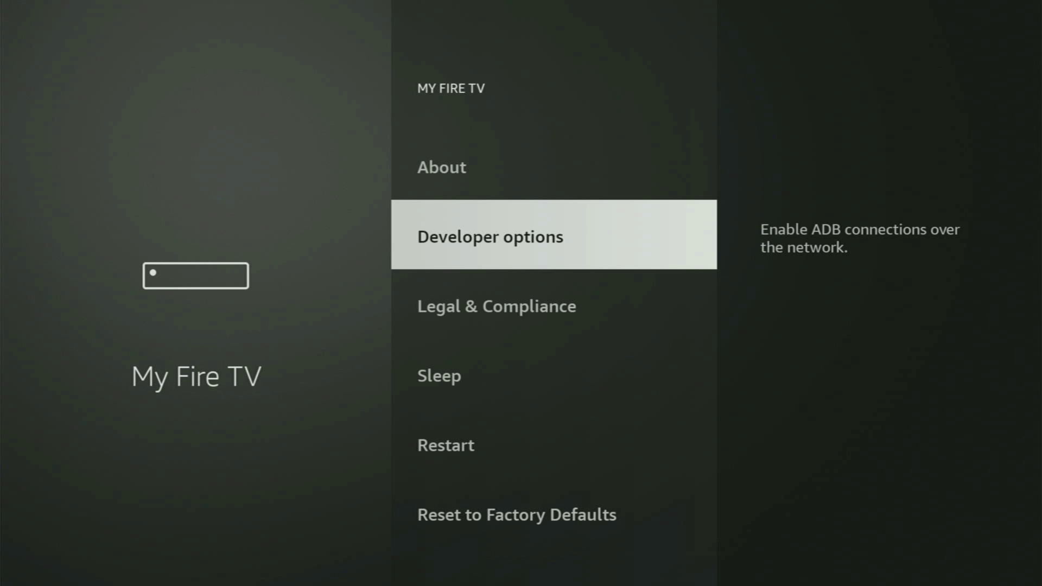
key(Down)
key(Down)
key(Down)
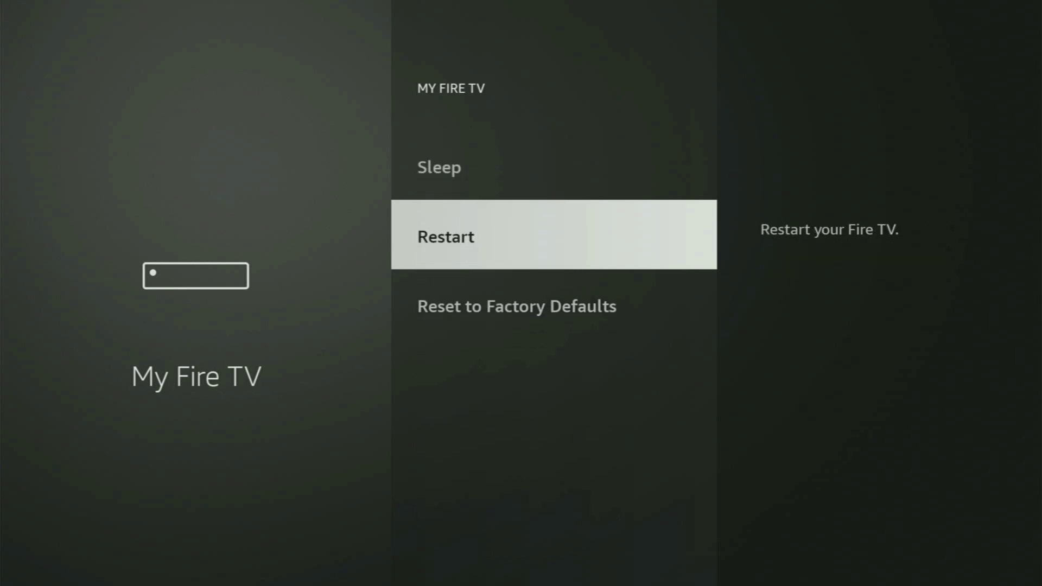
key(Down)
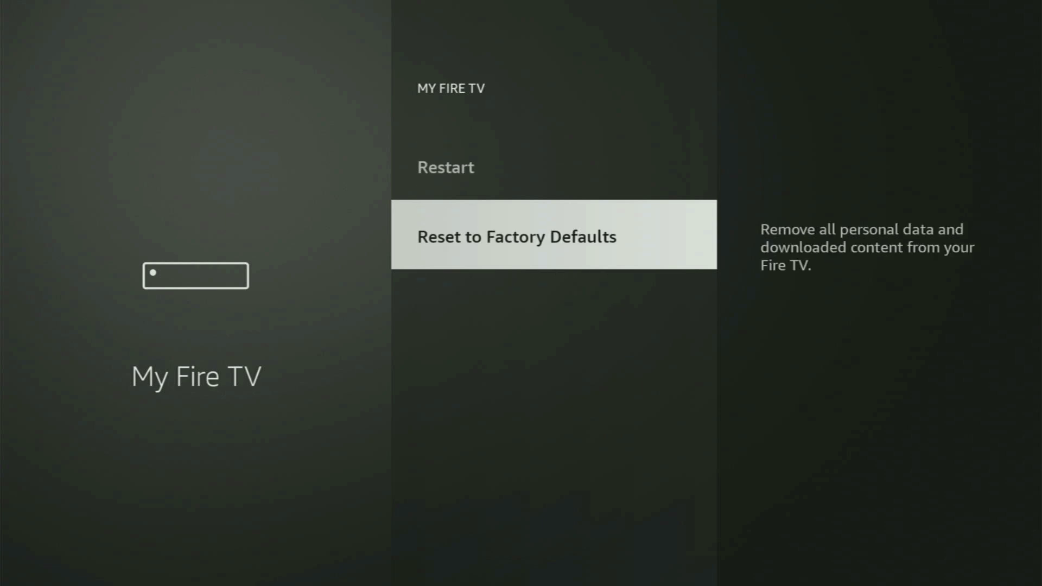
key(Up)
key(Up)
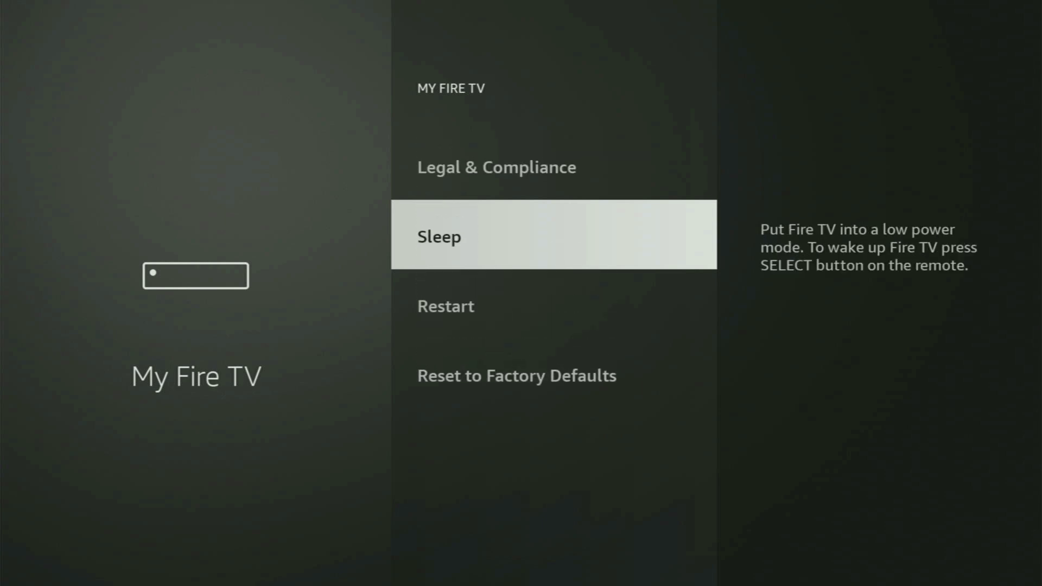
key(Up)
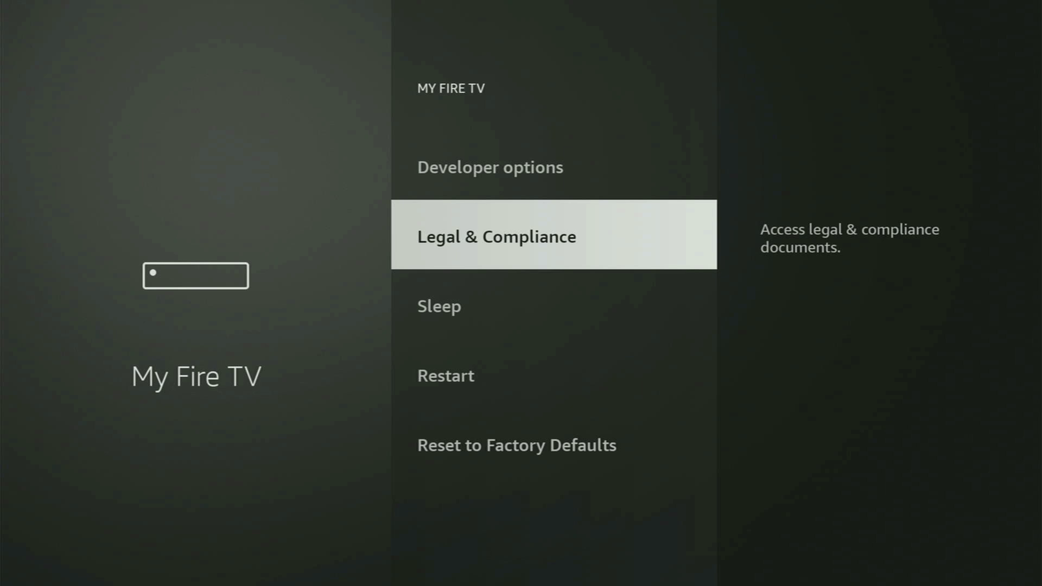
key(Up)
key(Up)
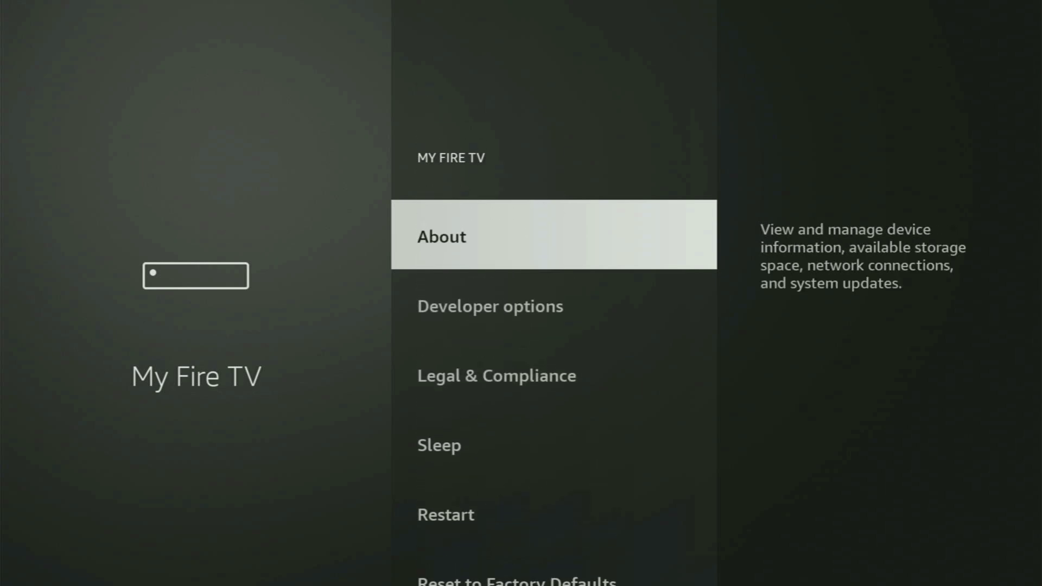
key(Return)
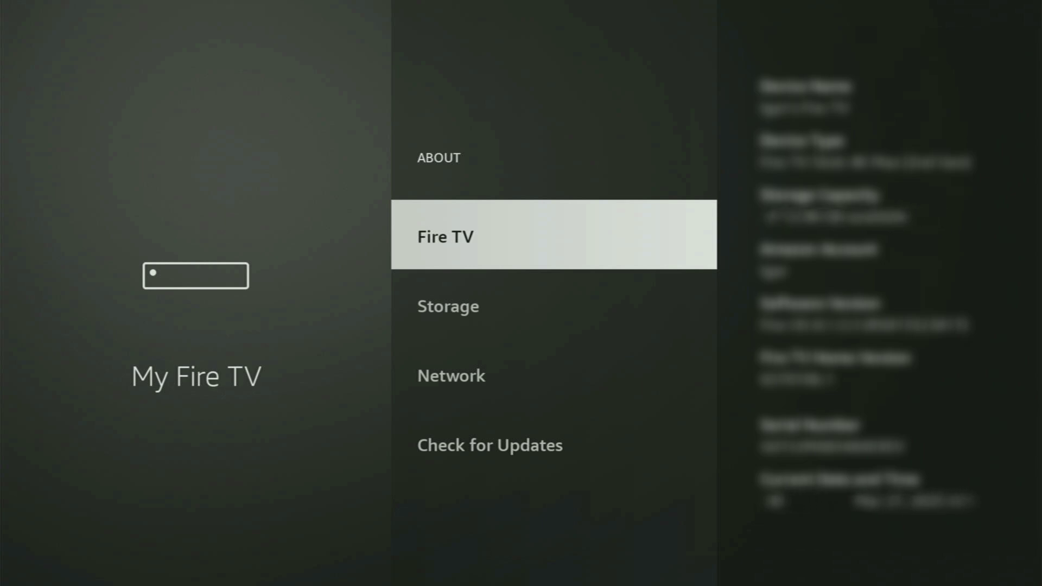
key(Return)
key(Return)
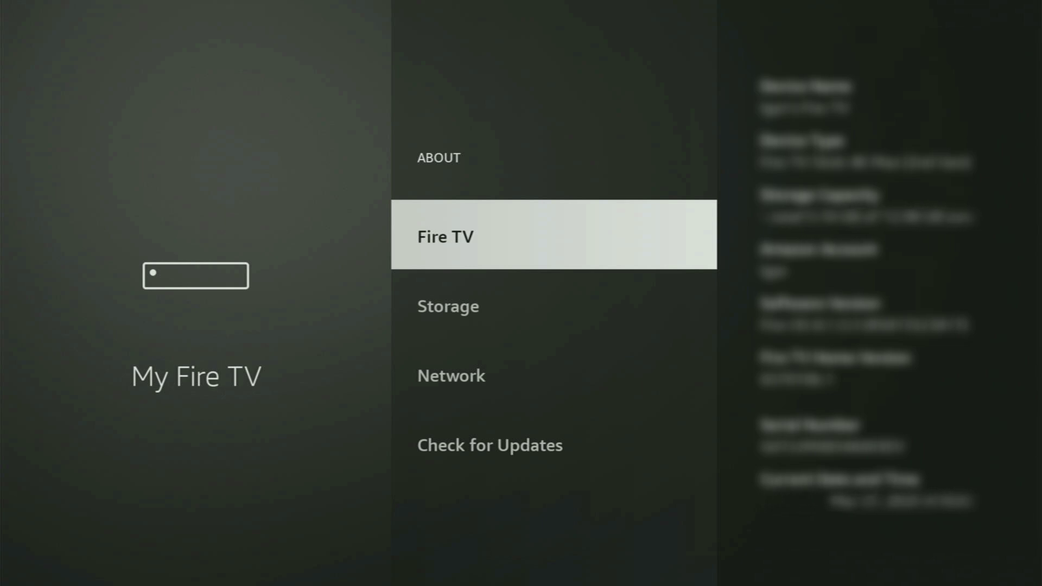
- Leave About and open the Developer options page
key(Escape)
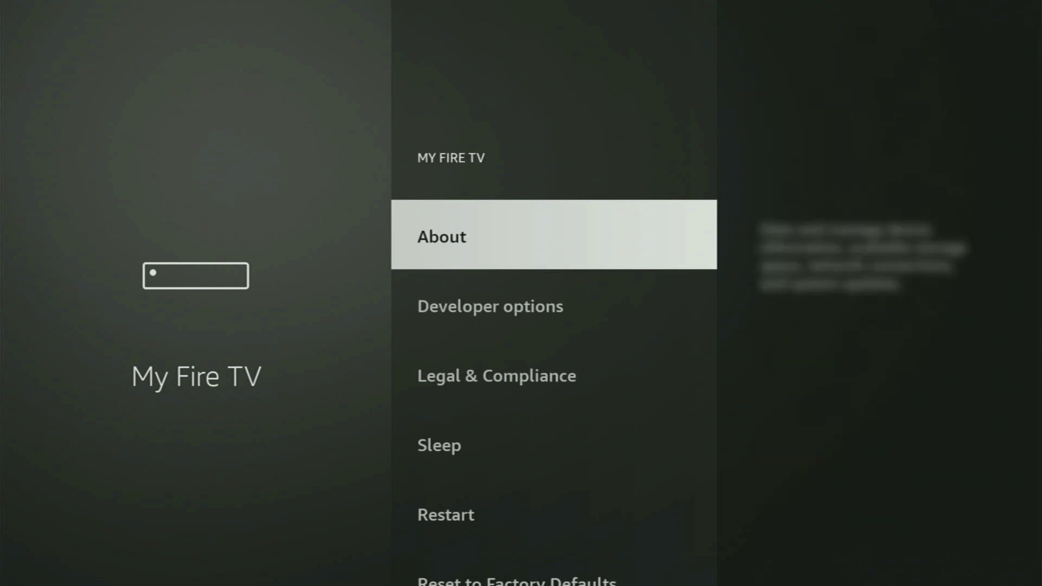
key(Down)
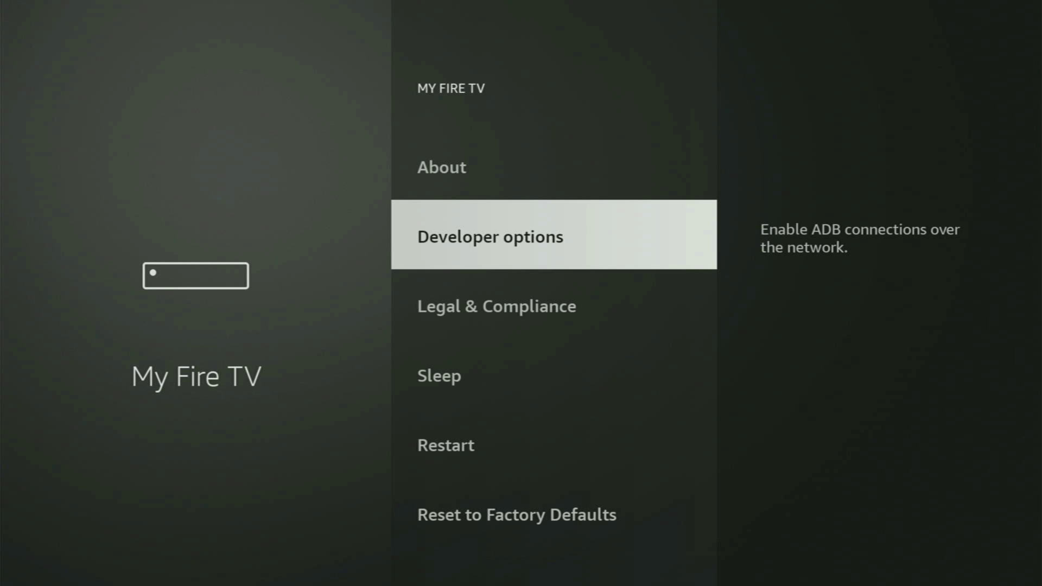
key(Return)
- Toggle ADB debugging and open the Install unknown apps list
key(Return)
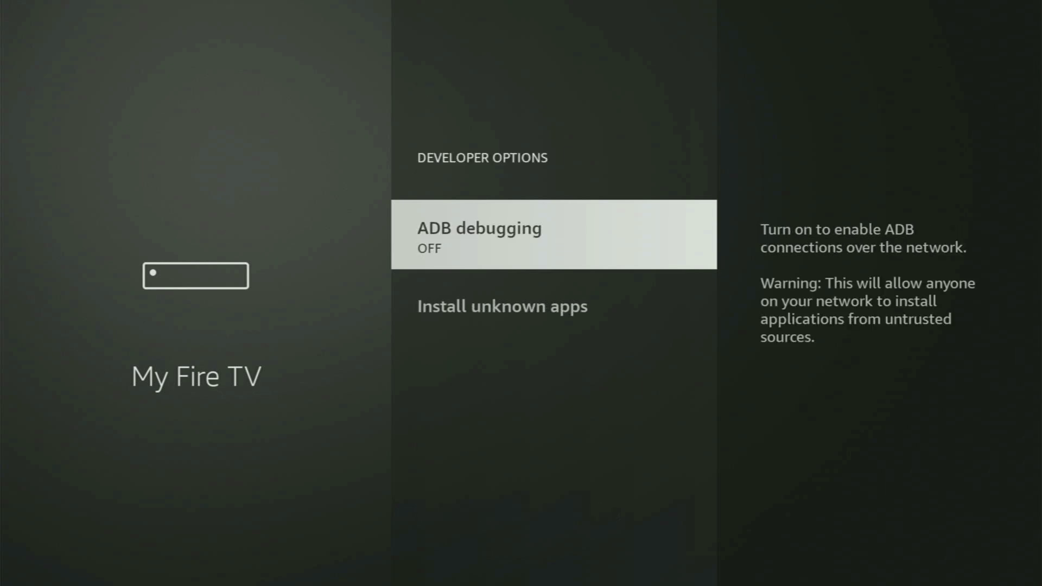
key(Return)
key(Down)
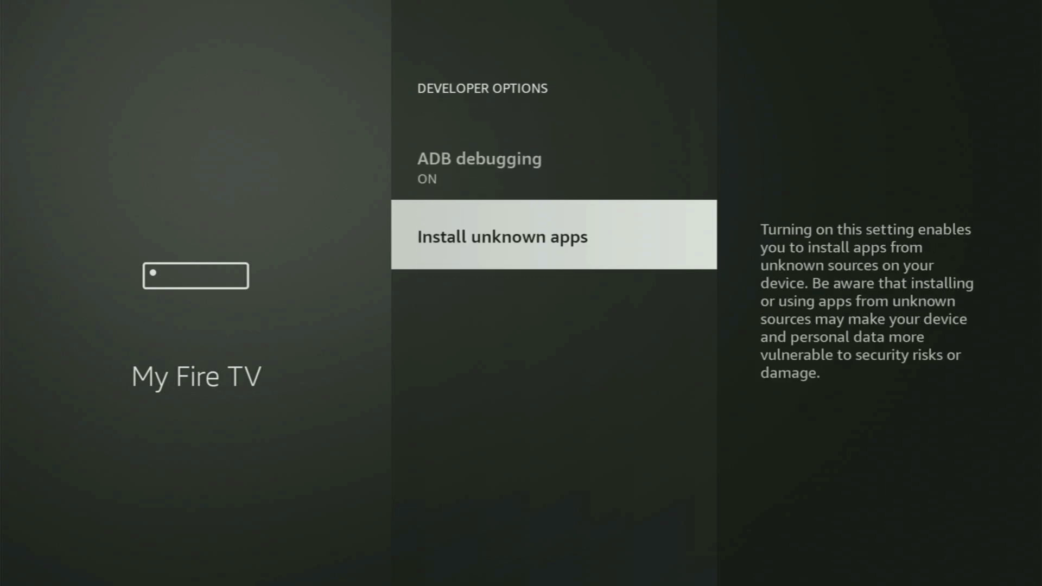
key(Return)
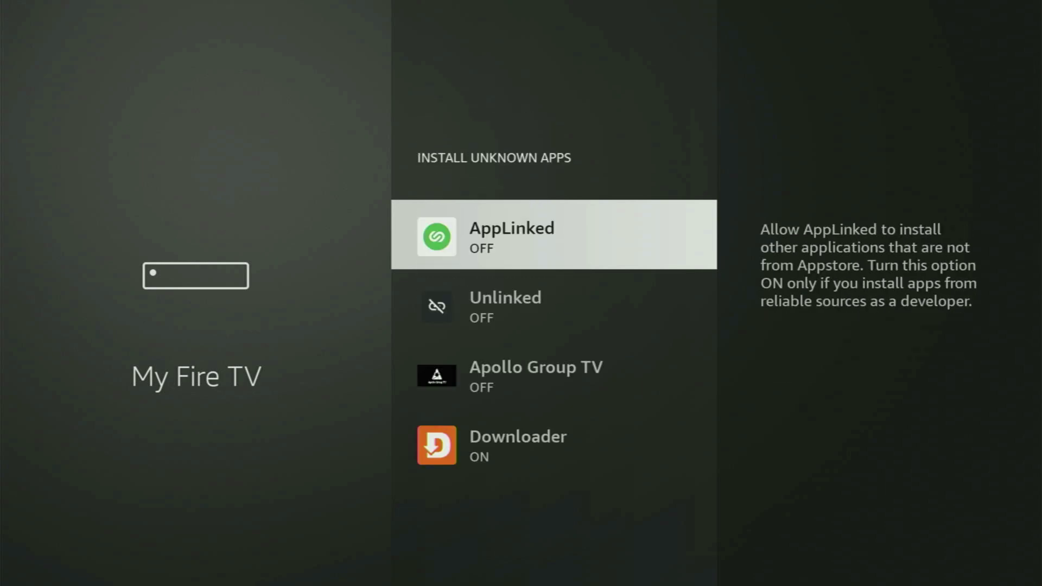
- Turn Downloader's install permission ON, leaving Apollo Group TV and Unlinked OFF
key(Down)
key(Down)
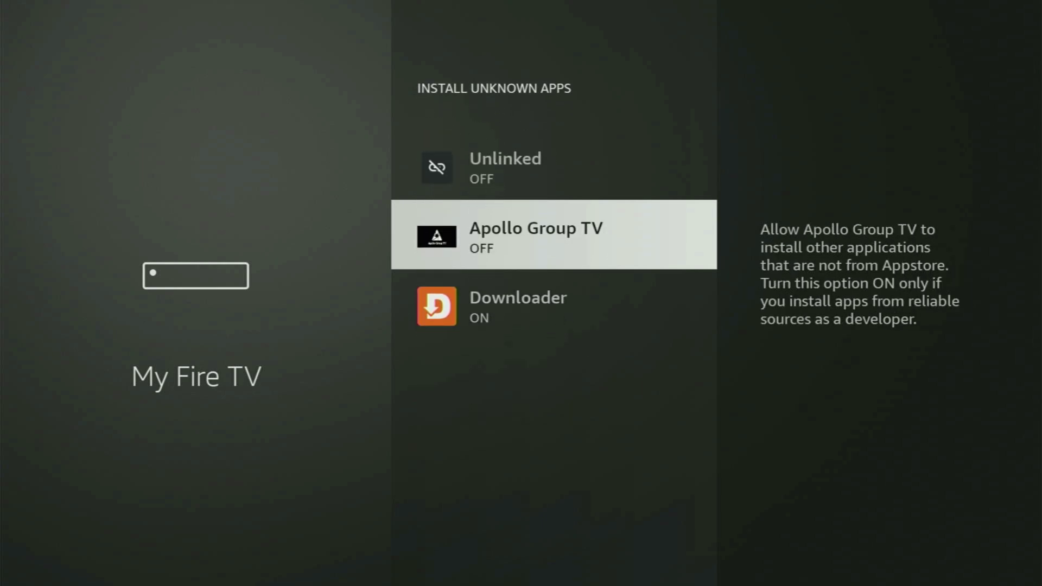
key(Down)
key(Return)
key(Return)
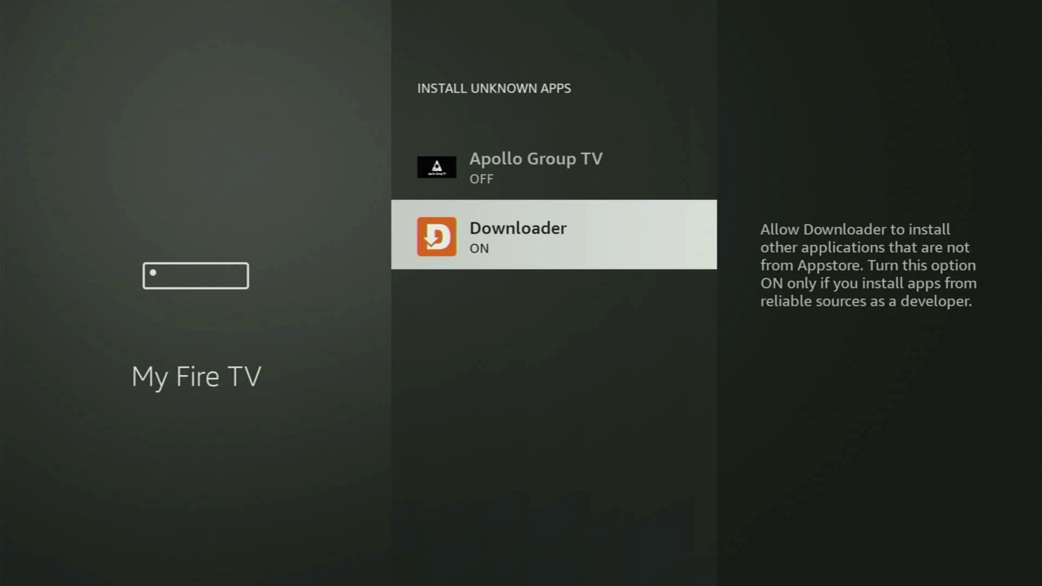
key(Up)
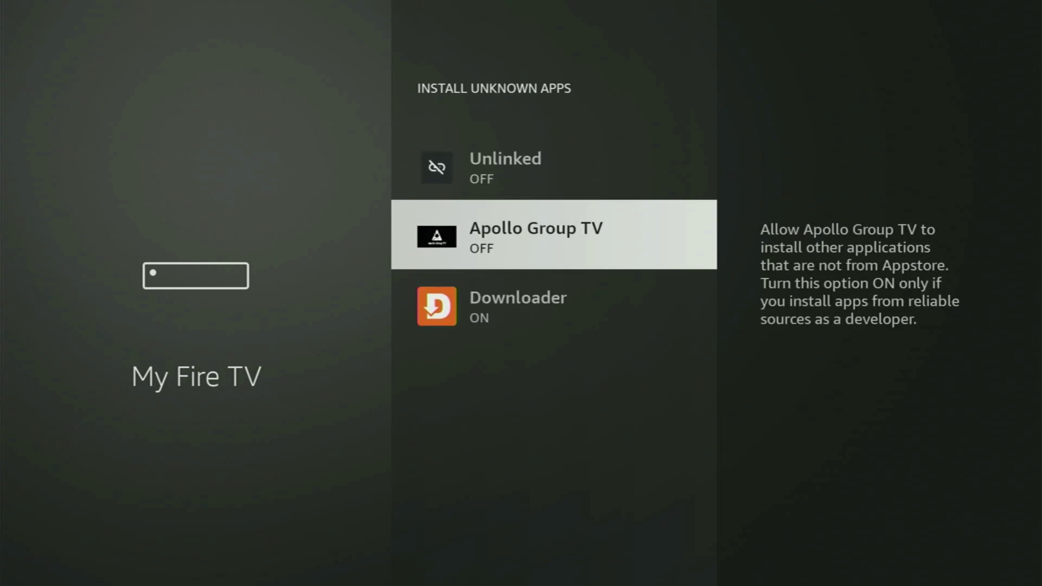
key(Up)
key(Up)
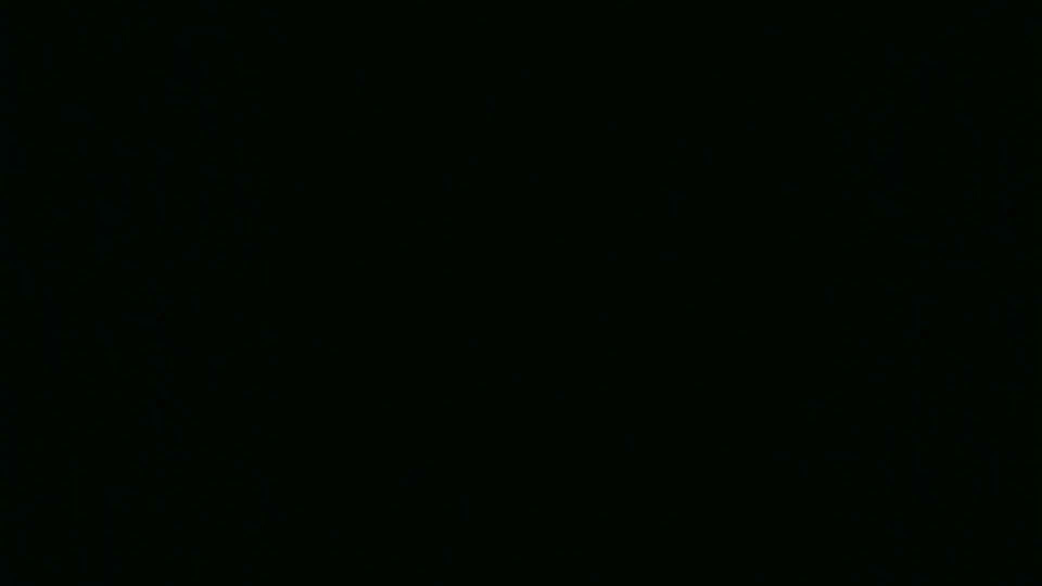
- Open Your Apps & Channels from the home shortcuts and highlight the NordVPN tile
key(Right)
key(Right)
key(Right)
key(Right)
key(Right)
key(Right)
key(Right)
key(Right)
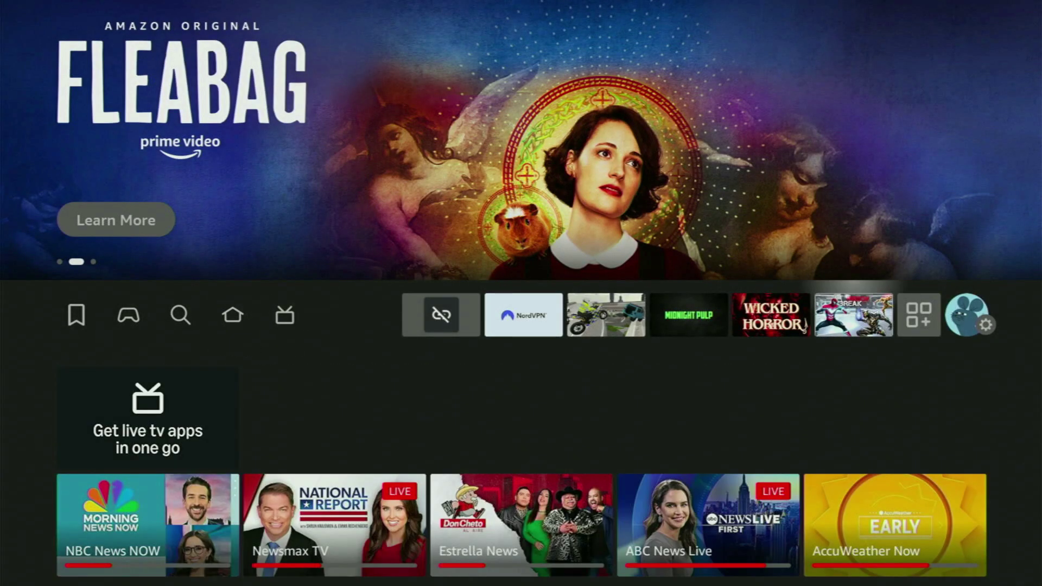
key(Return)
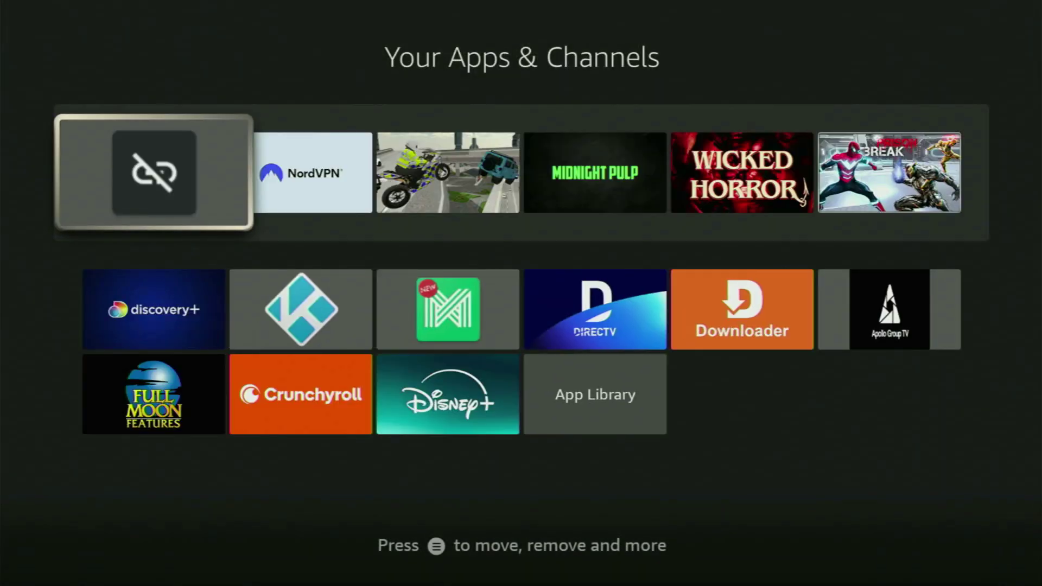
key(Down)
key(Right)
key(Right)
key(Right)
key(Right)
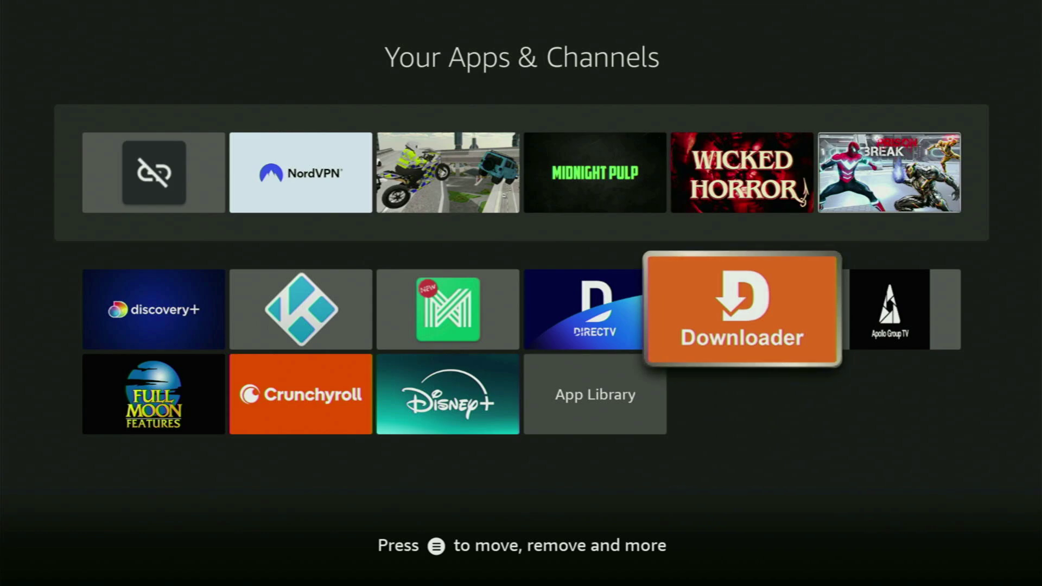
key(Left)
key(Left)
key(Left)
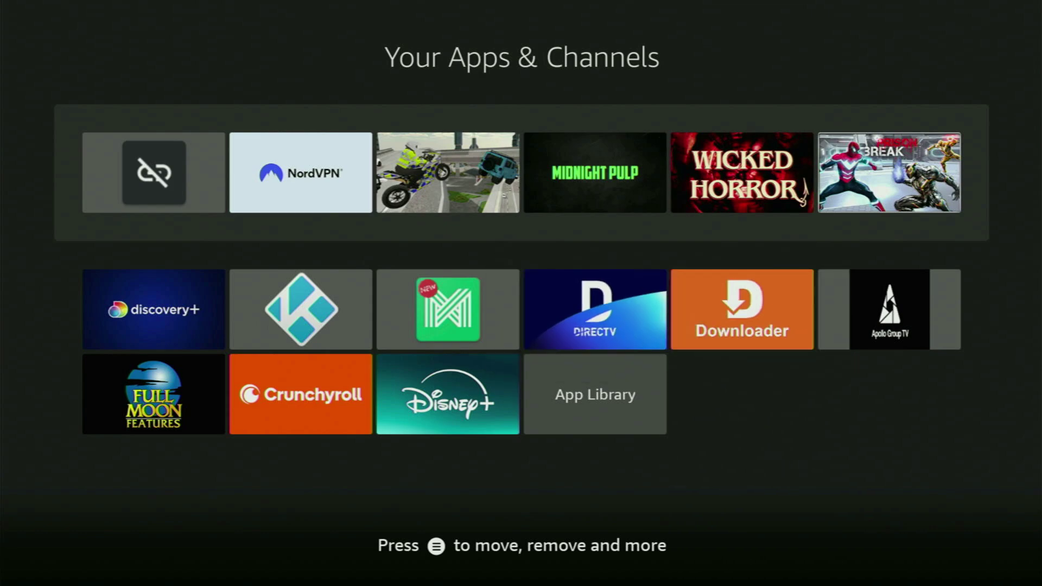
key(Up)
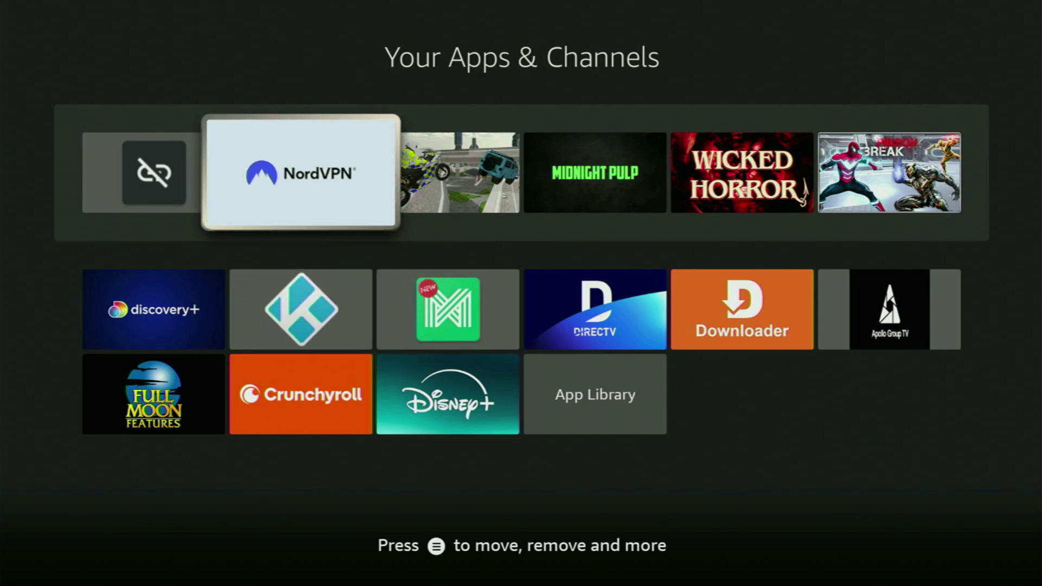
- Launch NordVPN and scroll down its country list from Bahamas to Taiwan
key(Return)
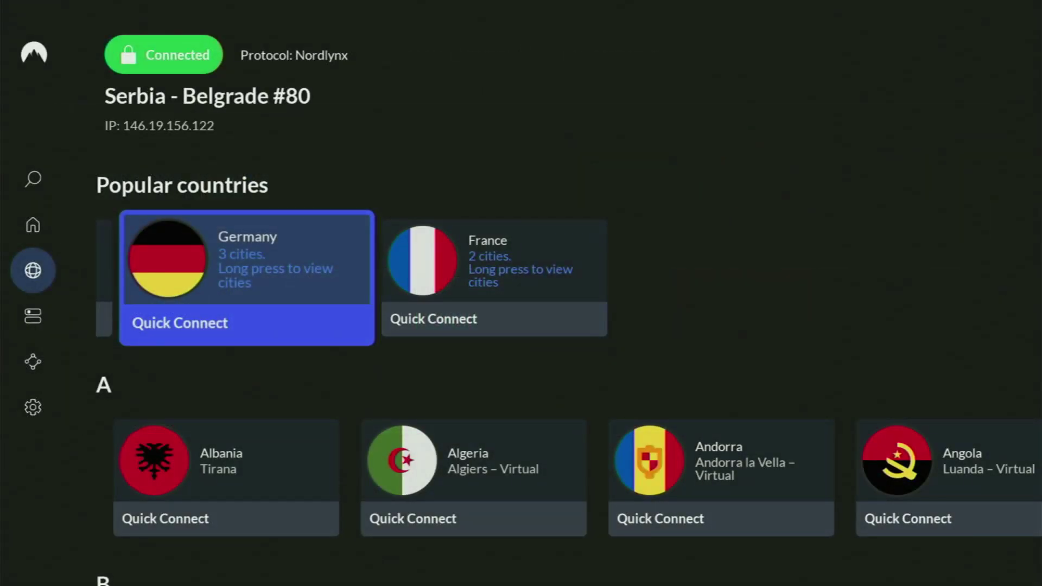
key(Down)
key(Down)
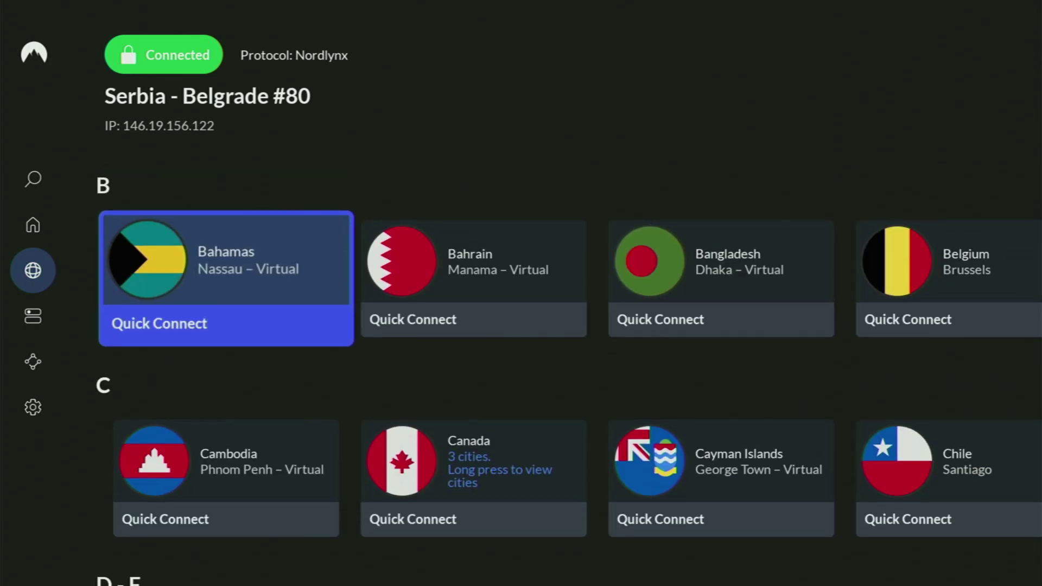
key(Down)
key(Down)
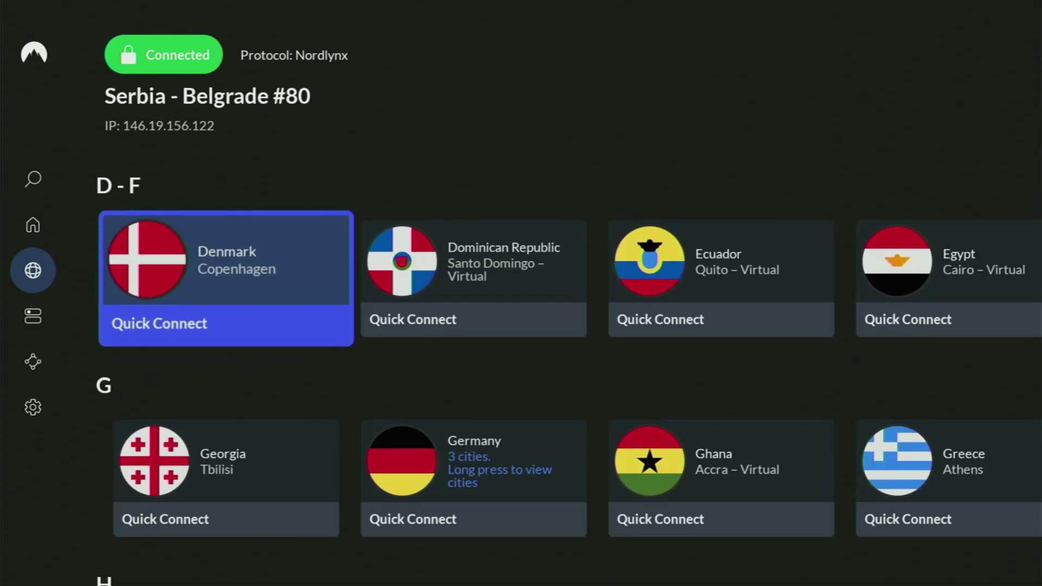
key(Down)
key(Down)
key(Down)
key(Down)
key(Down)
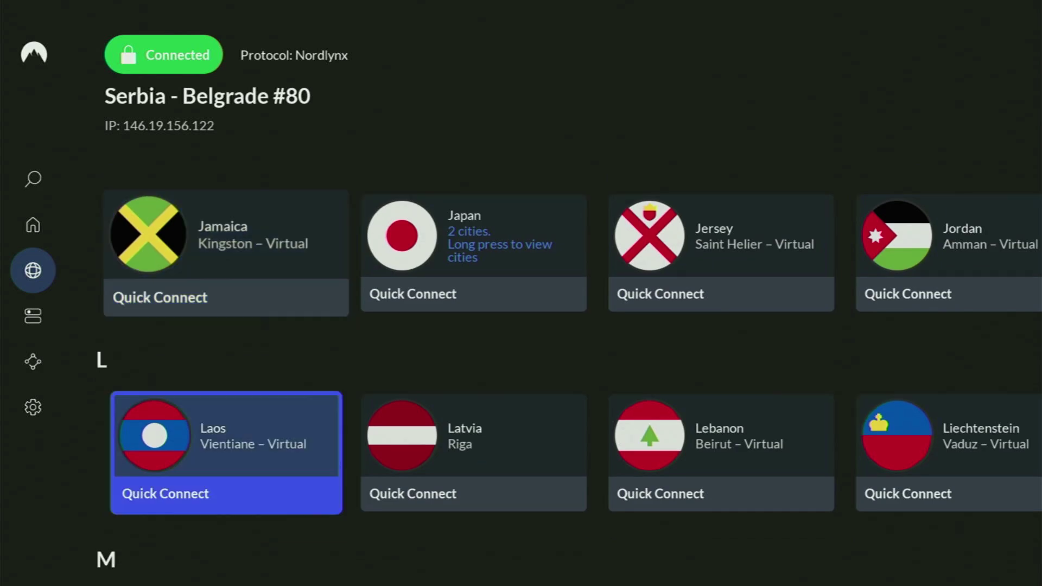
key(Down)
key(Down)
key(Down)
key(Down)
key(Down)
key(Down)
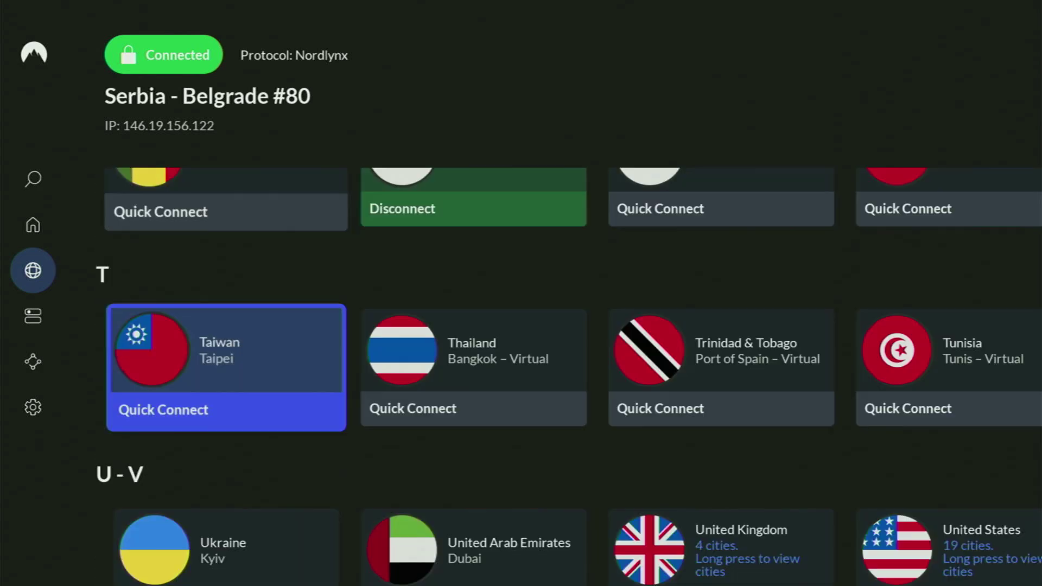
key(Down)
- Switch to Specialty servers and connect to the P2P Belgium server
key(Left)
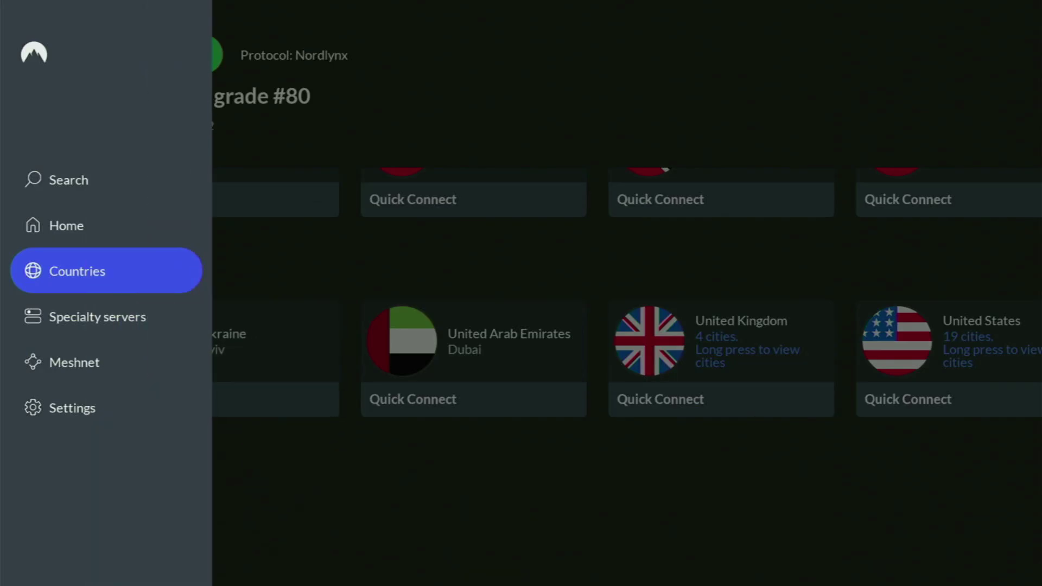
key(Down)
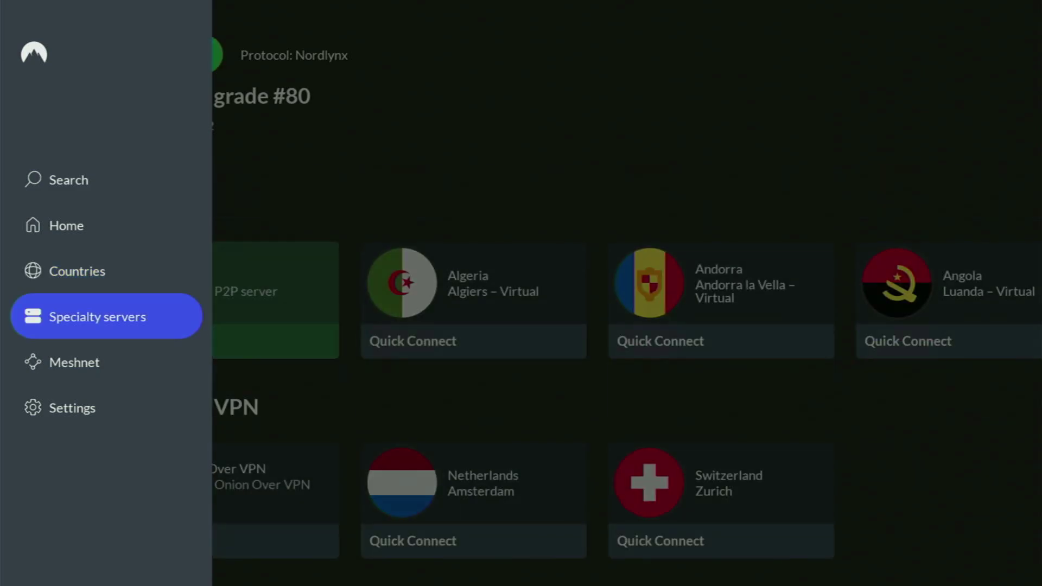
key(Right)
key(Right)
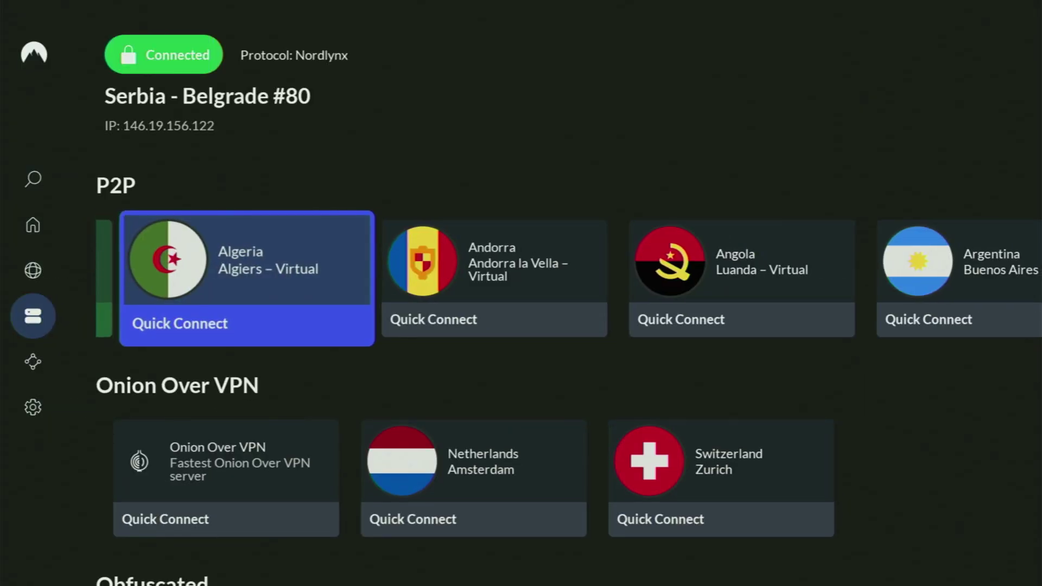
key(Right)
key(Right)
key(Right)
key(Right)
key(Right)
key(Right)
key(Right)
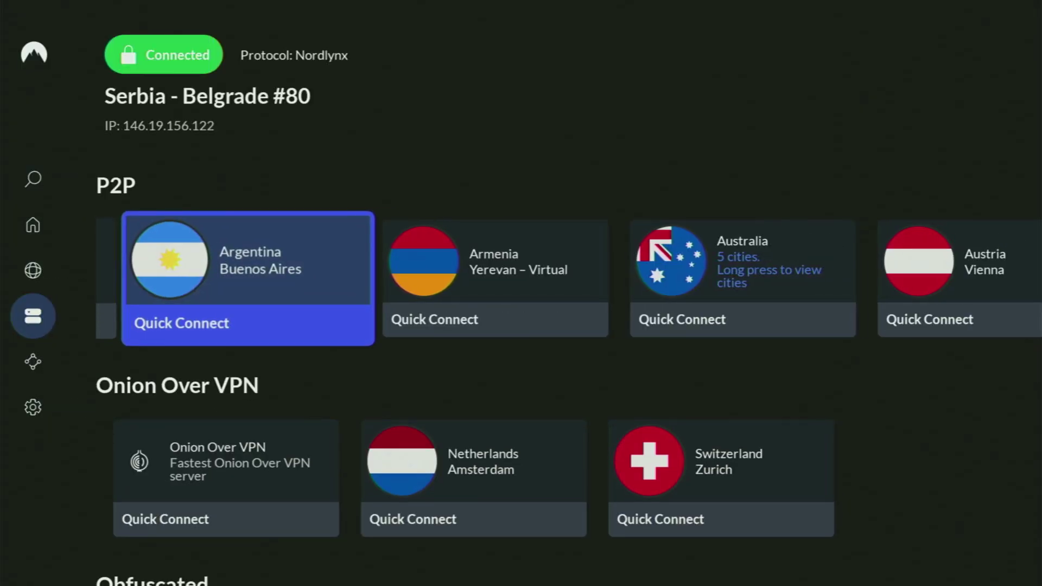
key(Right)
key(Right)
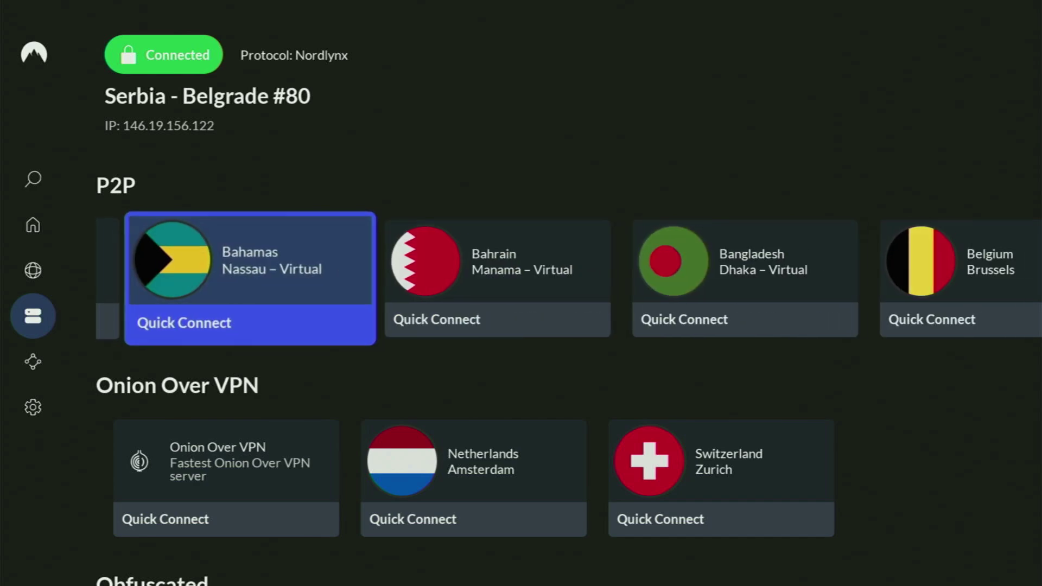
key(Down)
key(Down)
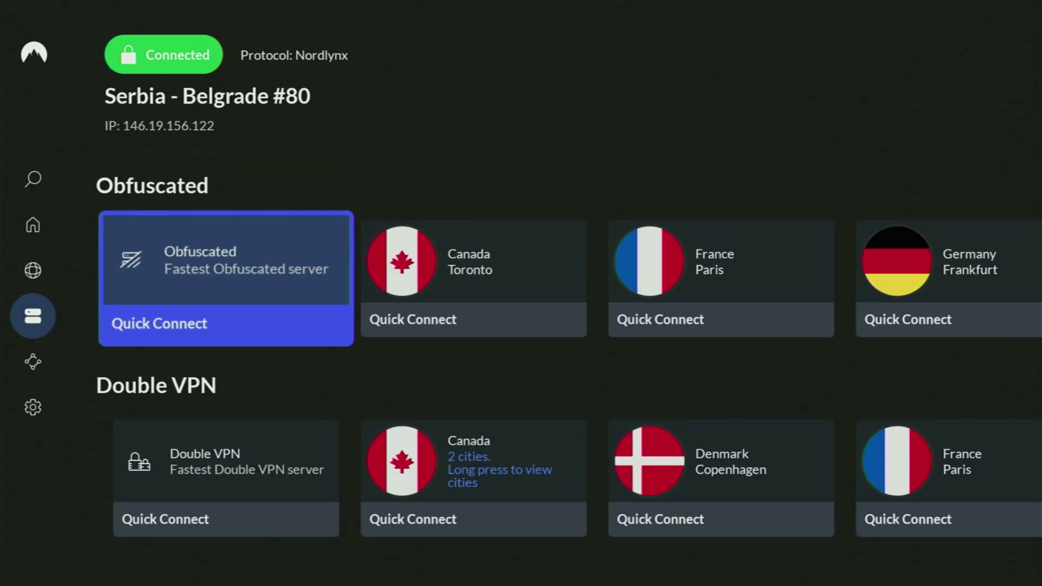
key(Down)
key(Up)
key(Up)
key(Up)
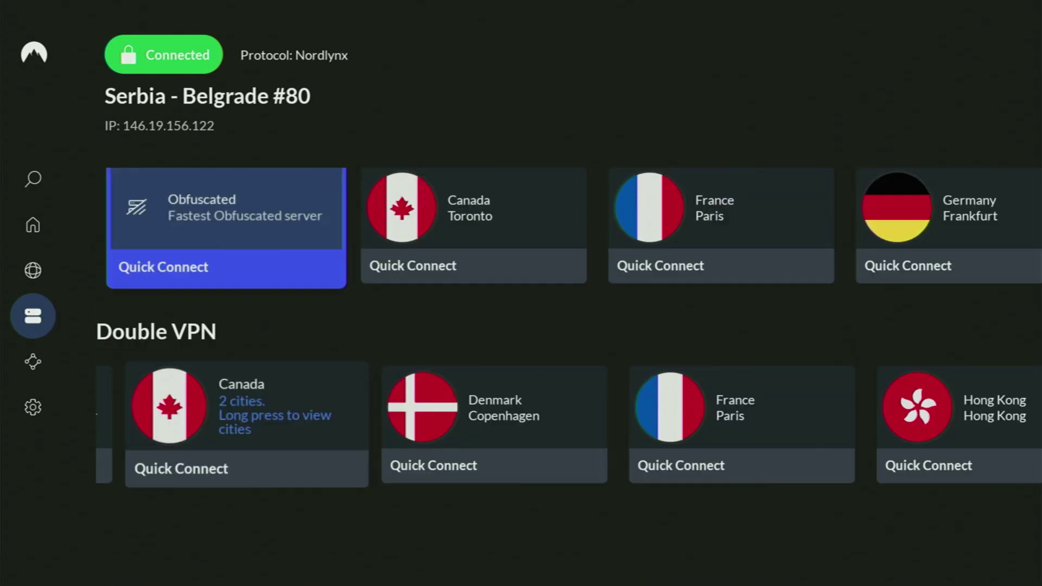
key(Right)
key(Right)
key(Return)
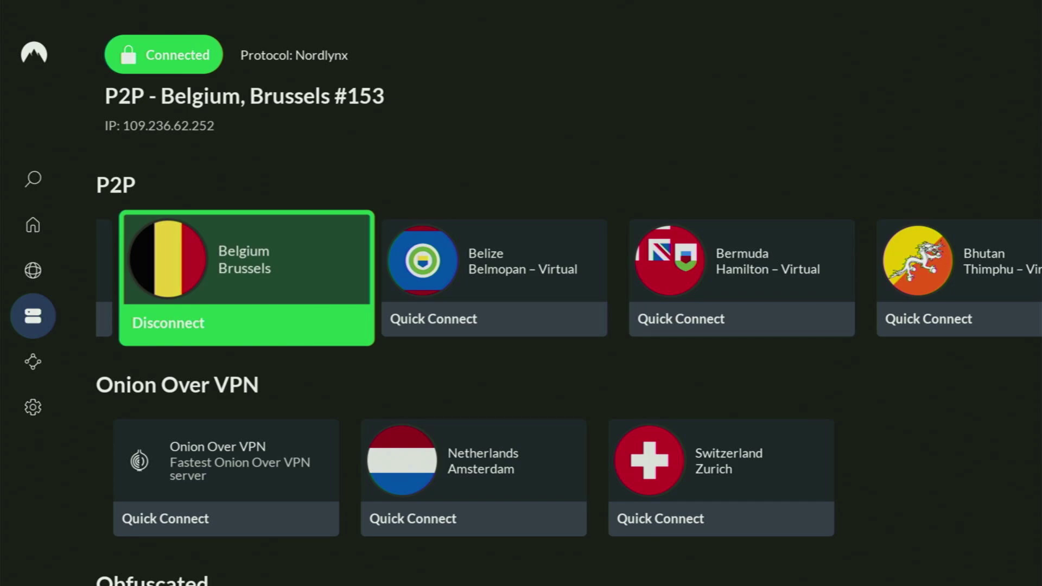
- Browse the other P2P servers (Belize, Bermuda), then return to NordVPN's Home page
key(Right)
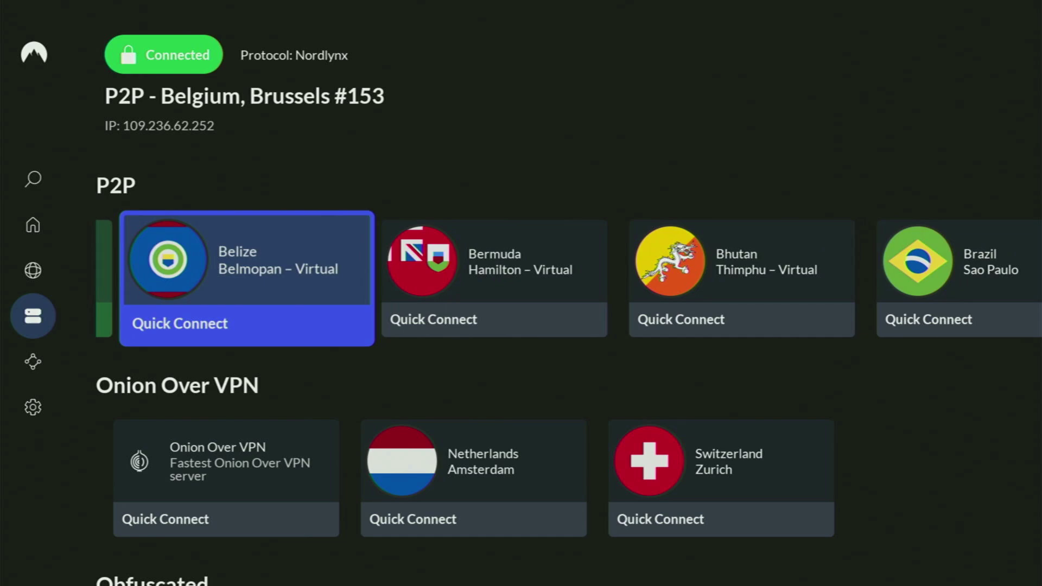
key(Right)
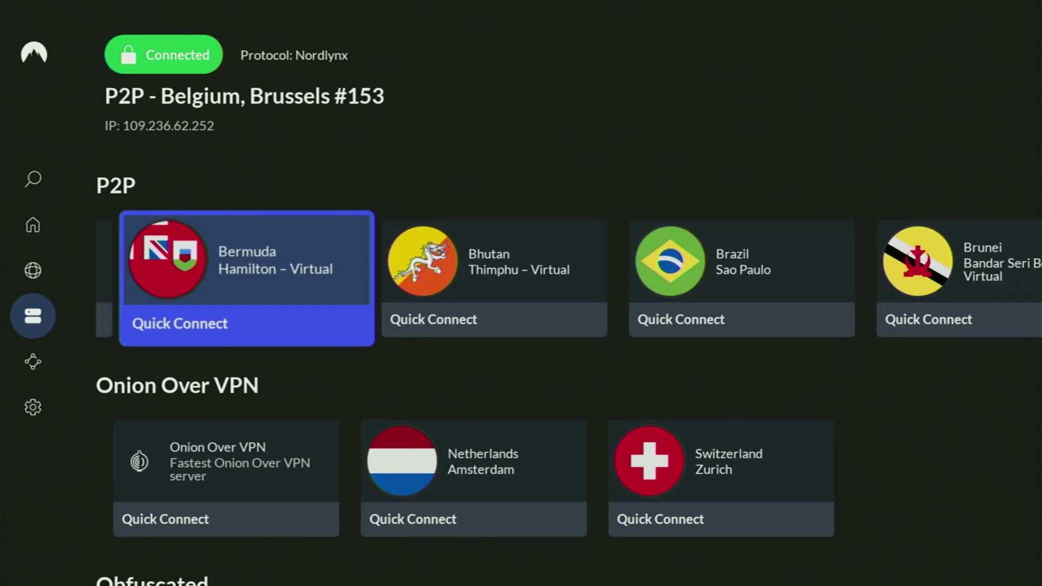
key(Right)
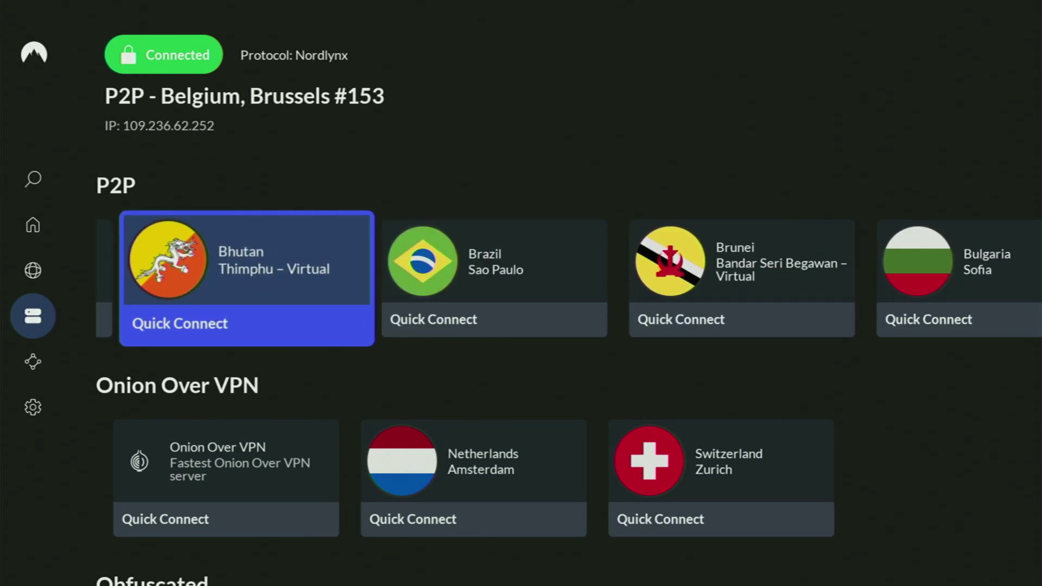
key(Left)
key(Left)
key(Left)
key(Left)
key(Left)
key(Left)
key(Left)
key(Left)
key(Left)
key(Left)
key(Left)
key(Left)
key(Left)
key(Left)
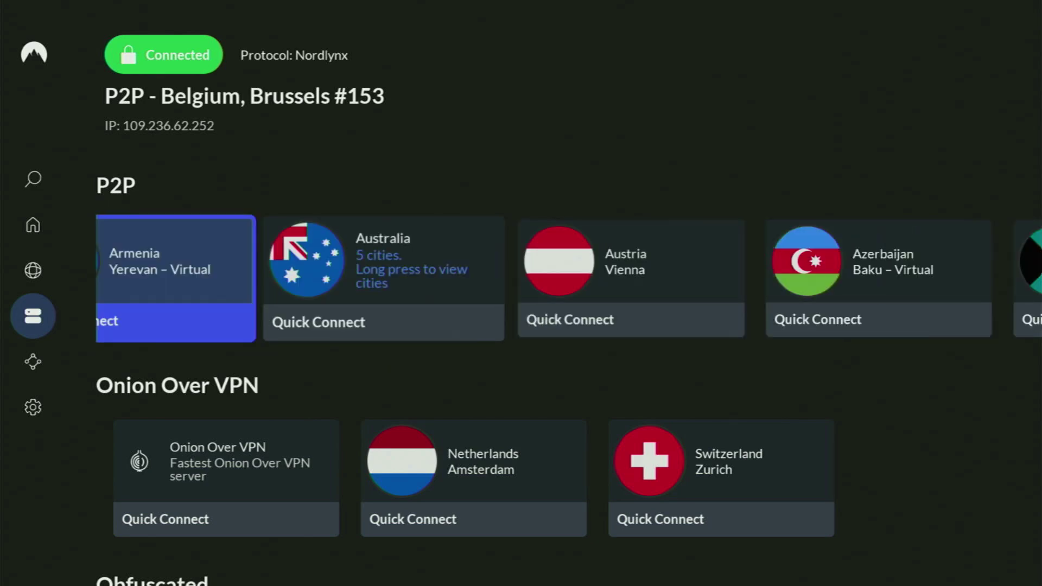
key(Left)
key(Left)
key(Up)
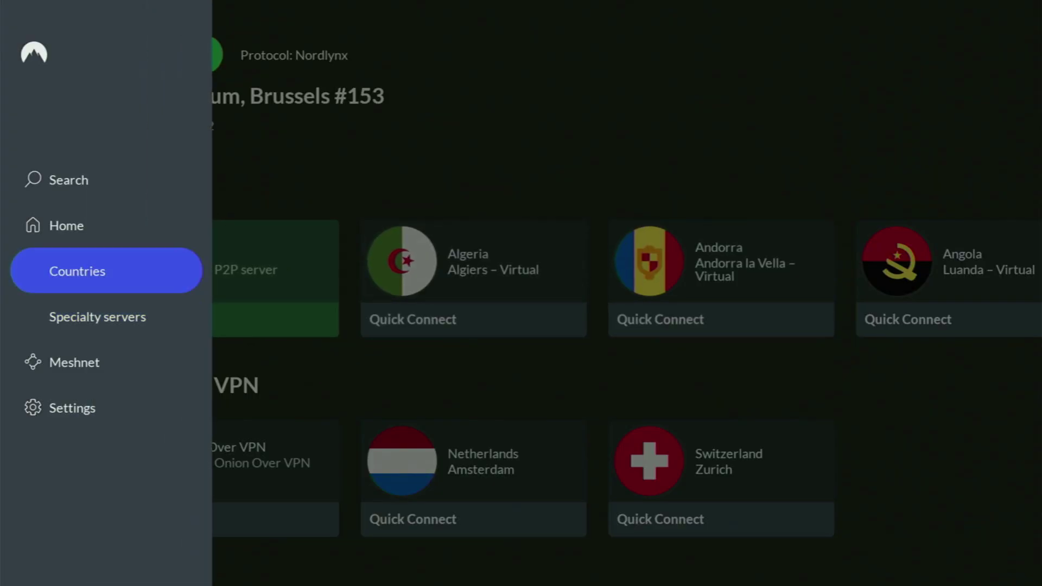
key(Up)
key(Right)
key(Down)
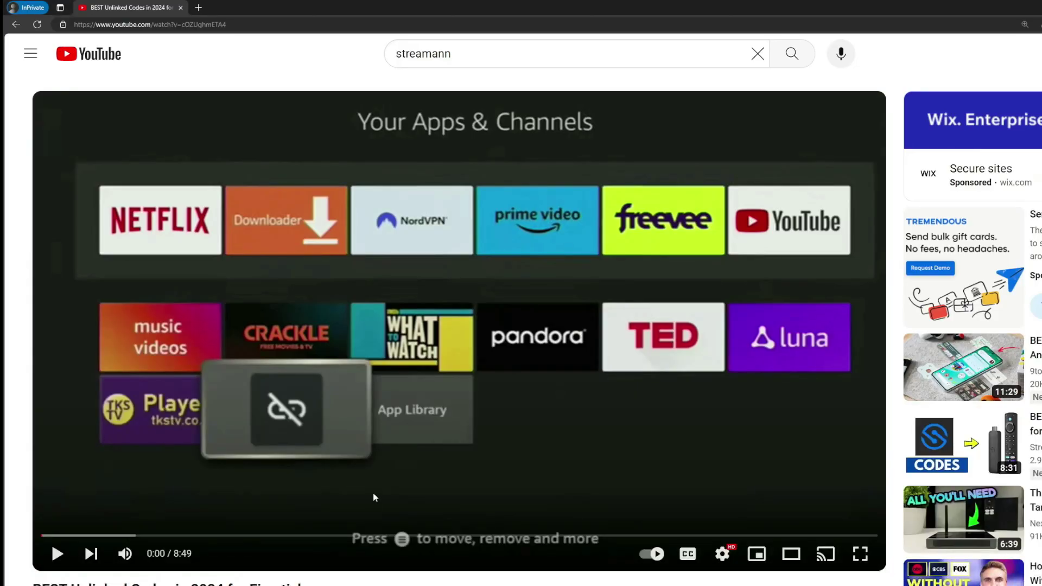
- Expand the YouTube description and follow the pinned comment's topvpnoffer.com link
scroll(375, 497, down, 6)
click(358, 339)
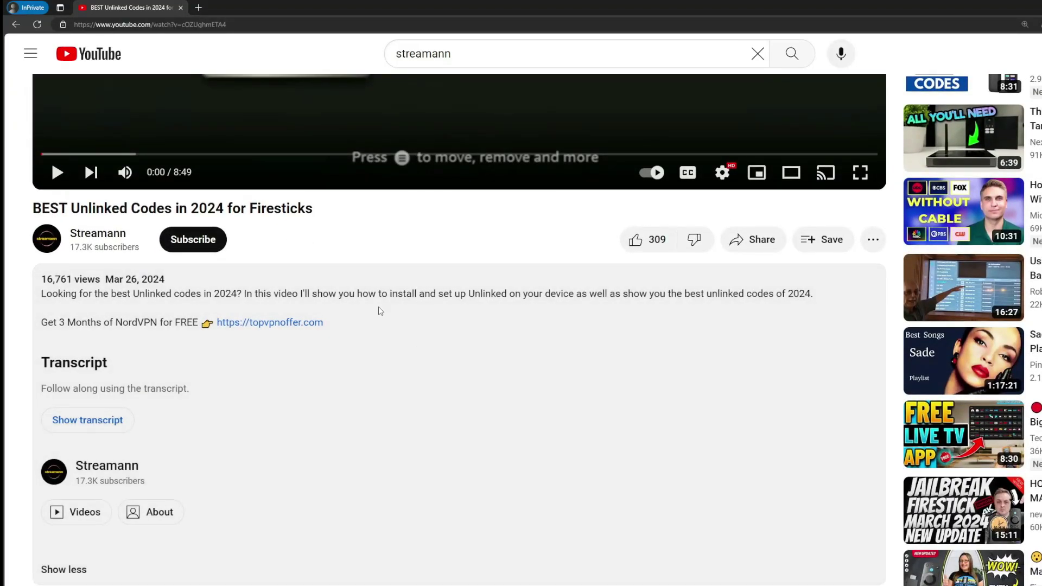
scroll(261, 334, down, 5)
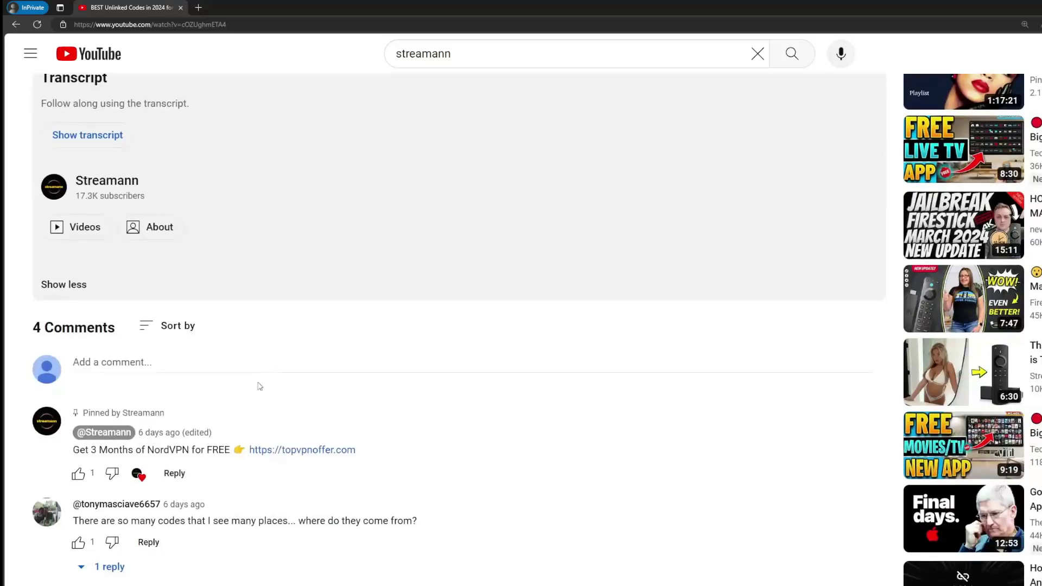
drag(402, 444, 260, 444)
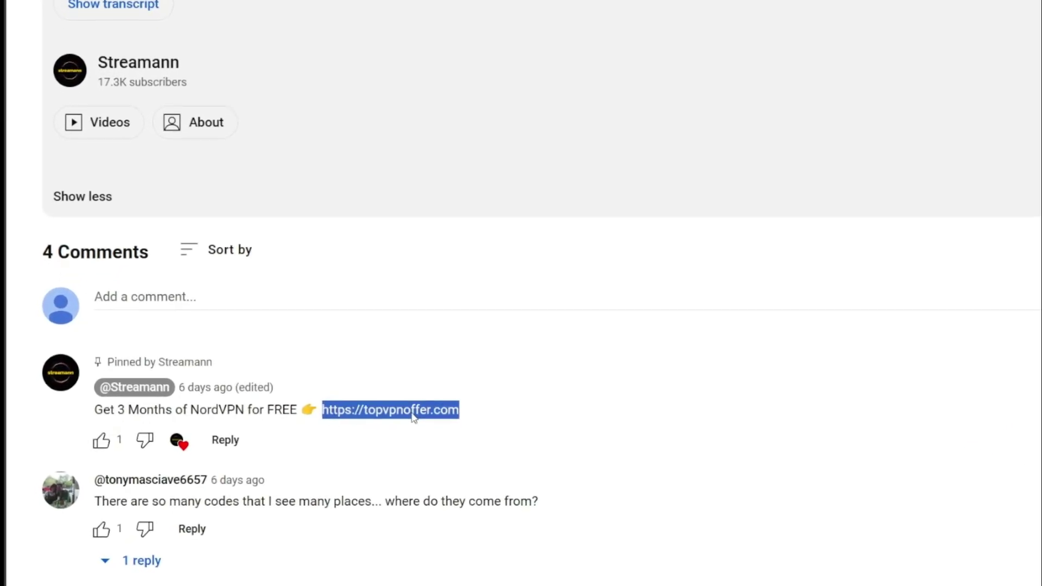
click(412, 411)
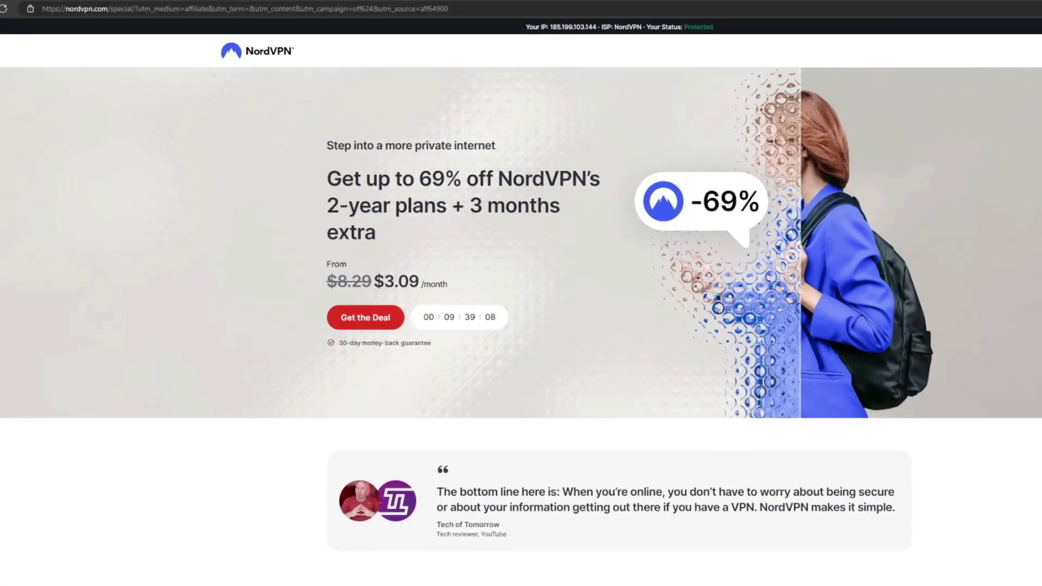
- Highlight the '3 months extra' phrase on the NordVPN deal page
double_click(476, 206)
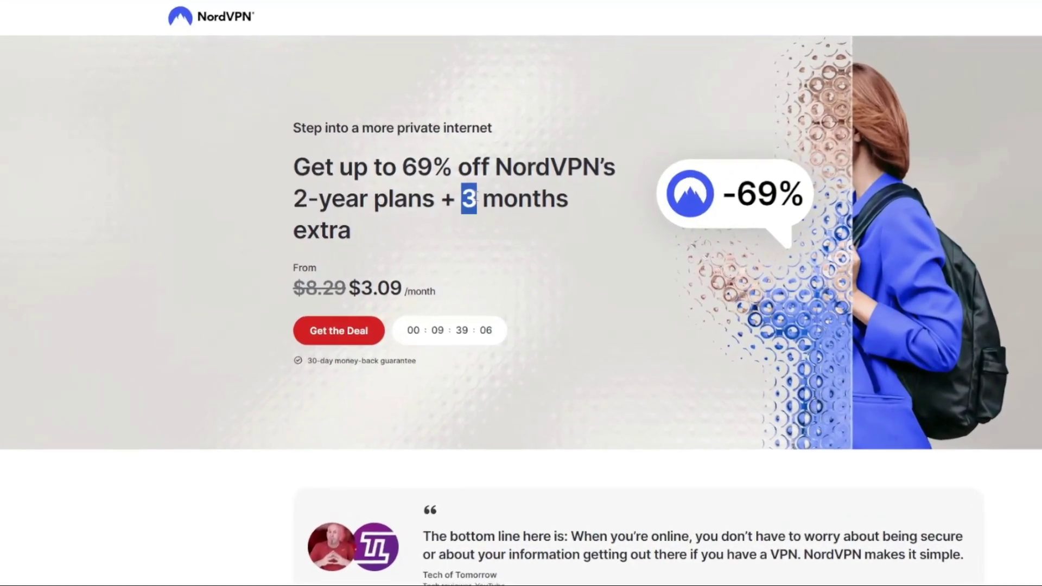
drag(477, 198, 561, 226)
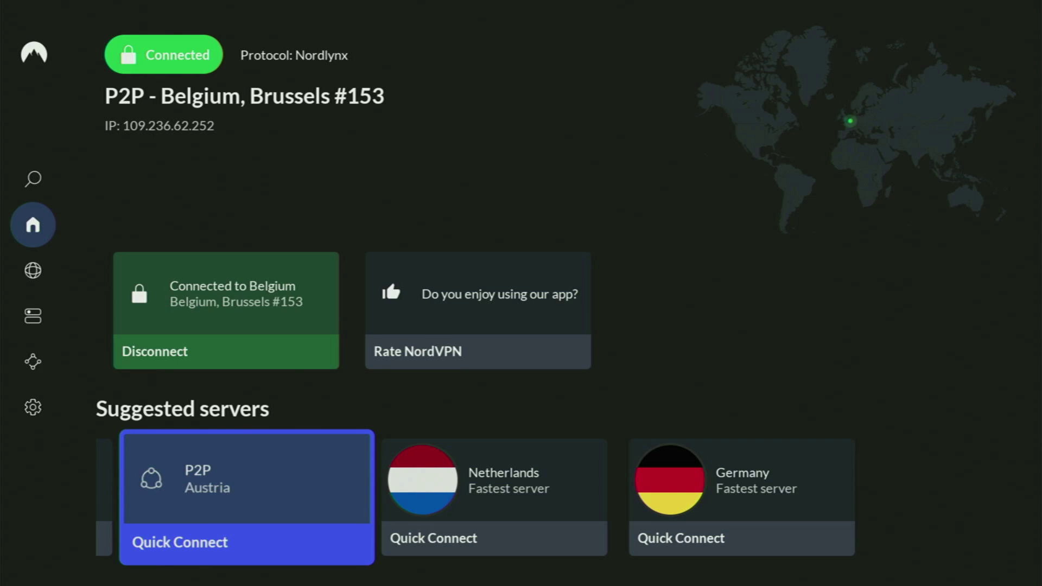
- Leave NordVPN for the home screen, open Your Apps & Channels and launch Downloader
key(Home)
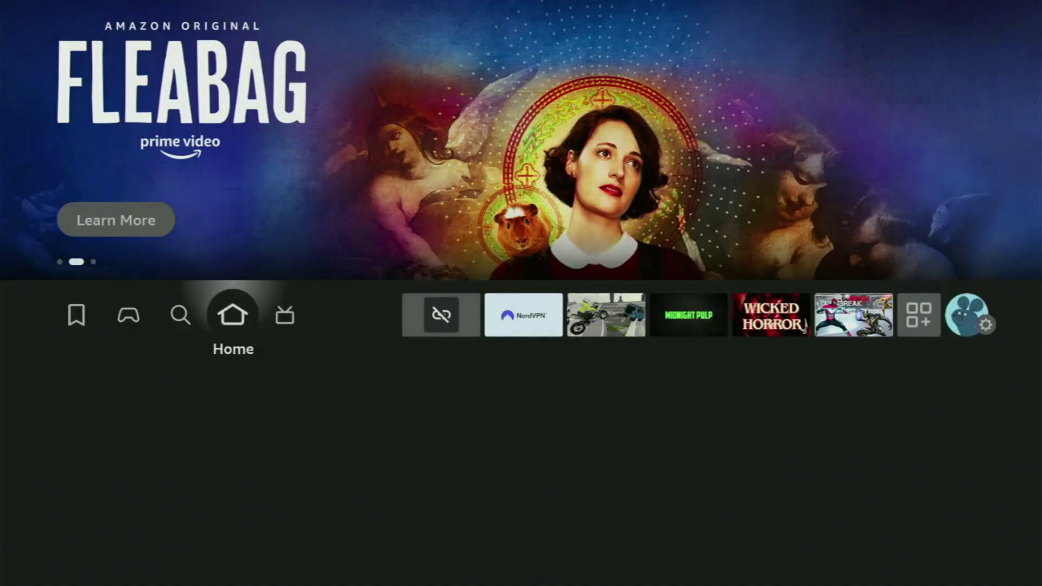
key(Right)
key(Right)
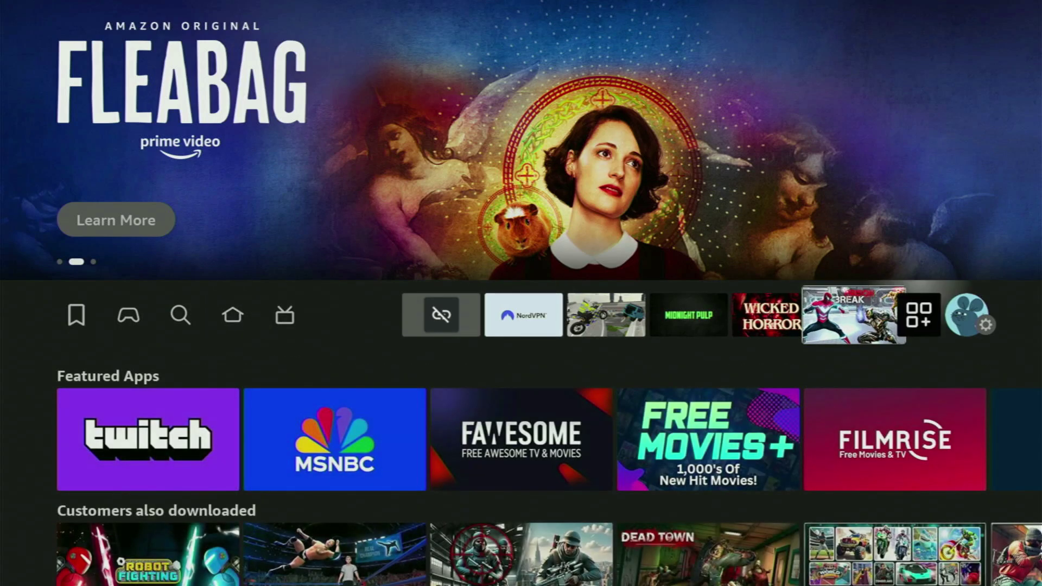
key(Return)
key(Right)
key(Right)
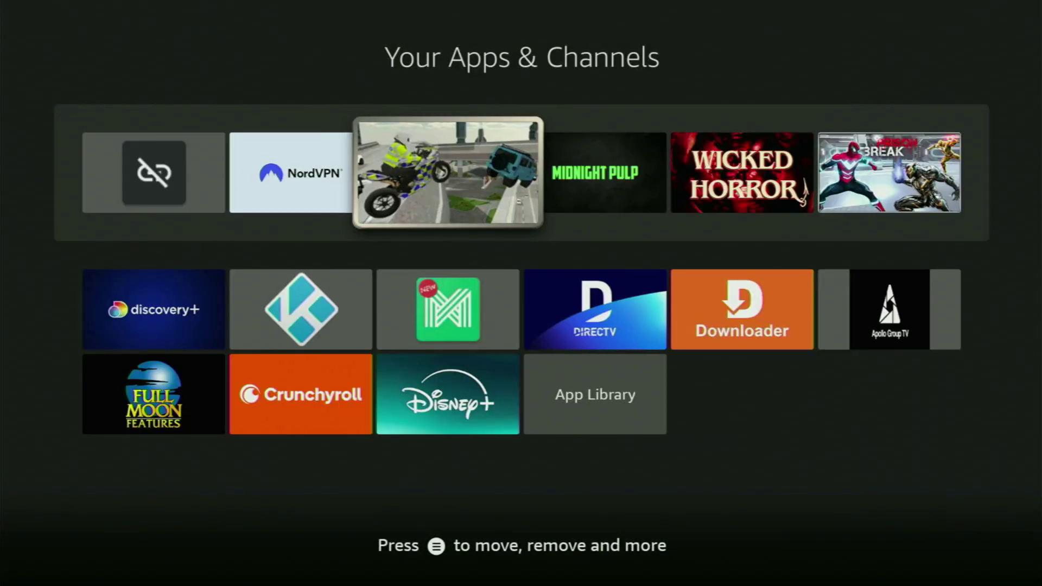
key(Right)
key(Down)
key(Right)
key(Return)
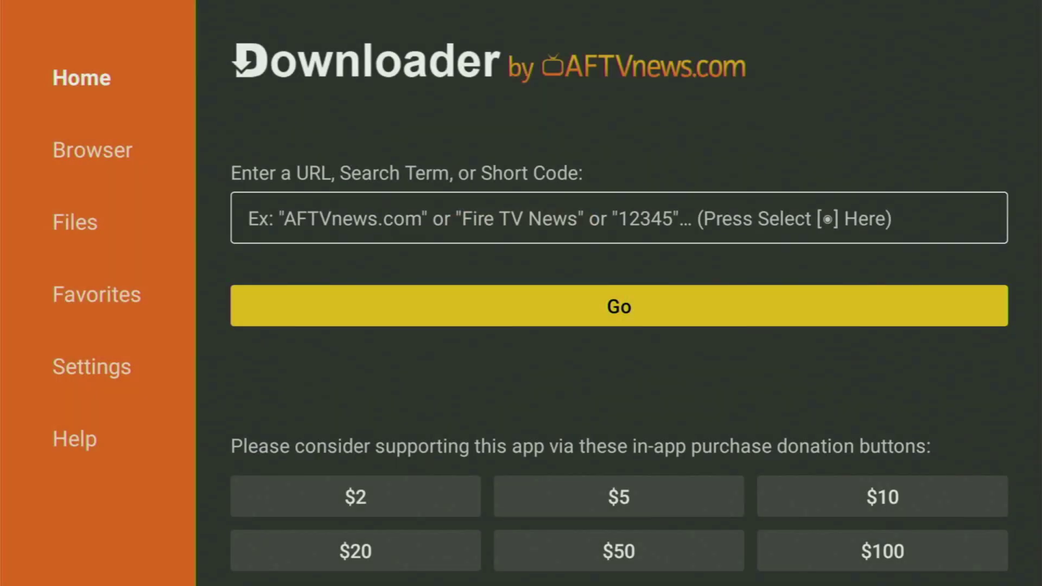
- Enter the short code 28907 in Downloader's URL field using the on-screen keyboard
key(Up)
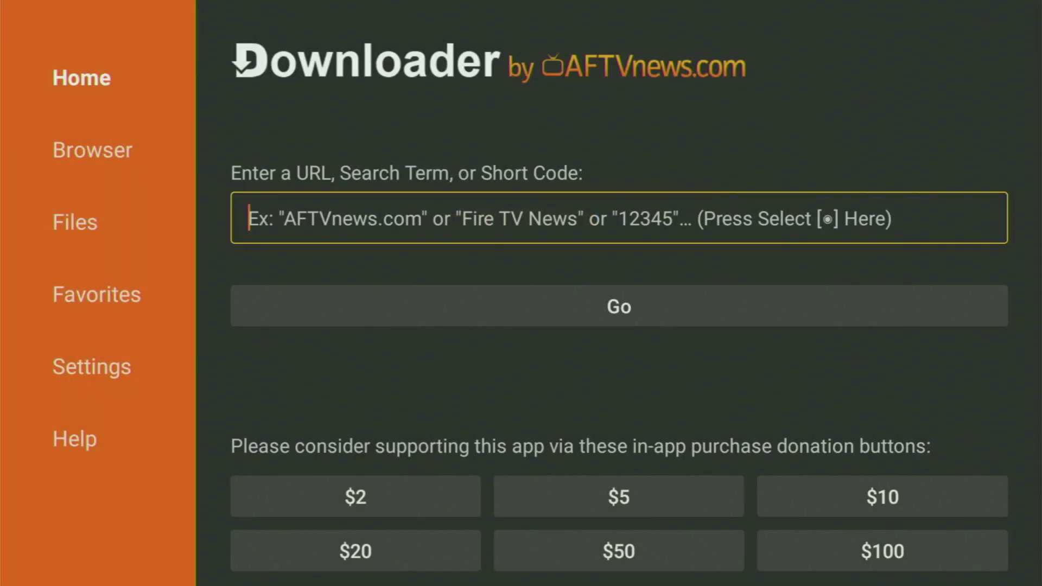
key(Return)
key(Up)
key(Right)
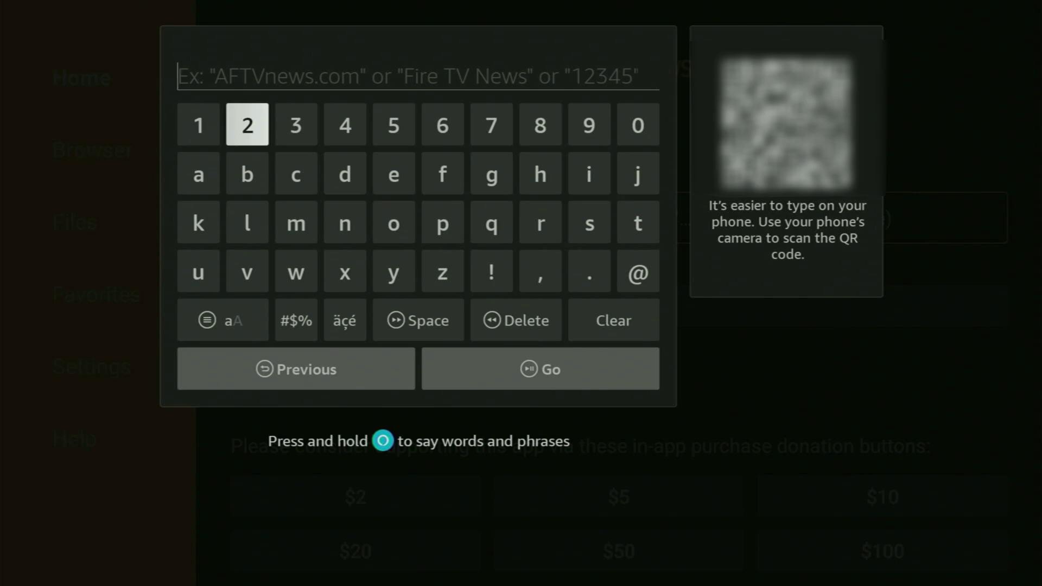
key(Return)
key(Left)
key(Left)
key(Left)
key(Left)
key(Return)
key(Right)
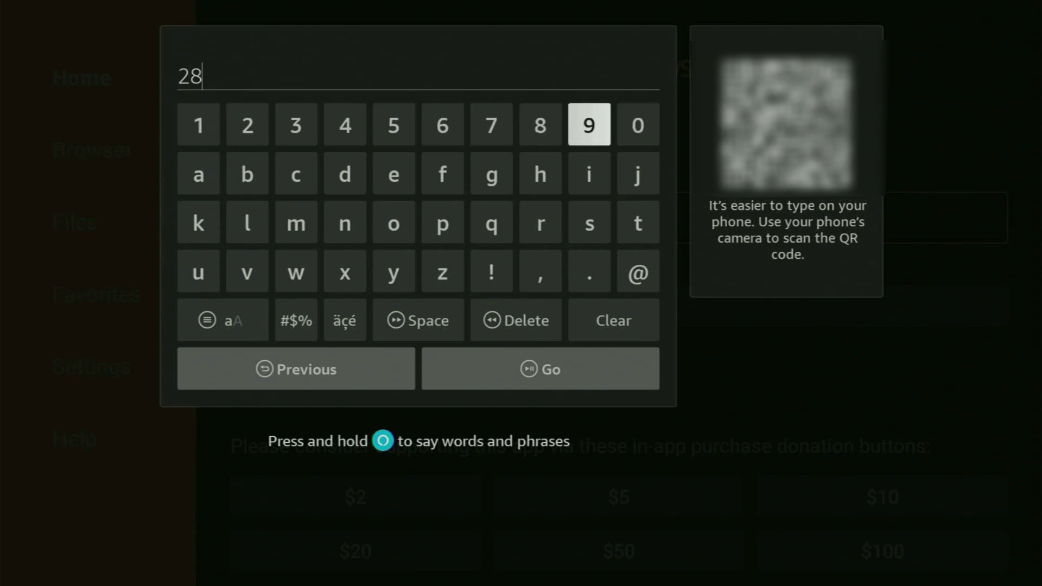
key(Return)
key(Right)
key(Return)
key(Left)
key(Left)
key(Left)
key(Return)
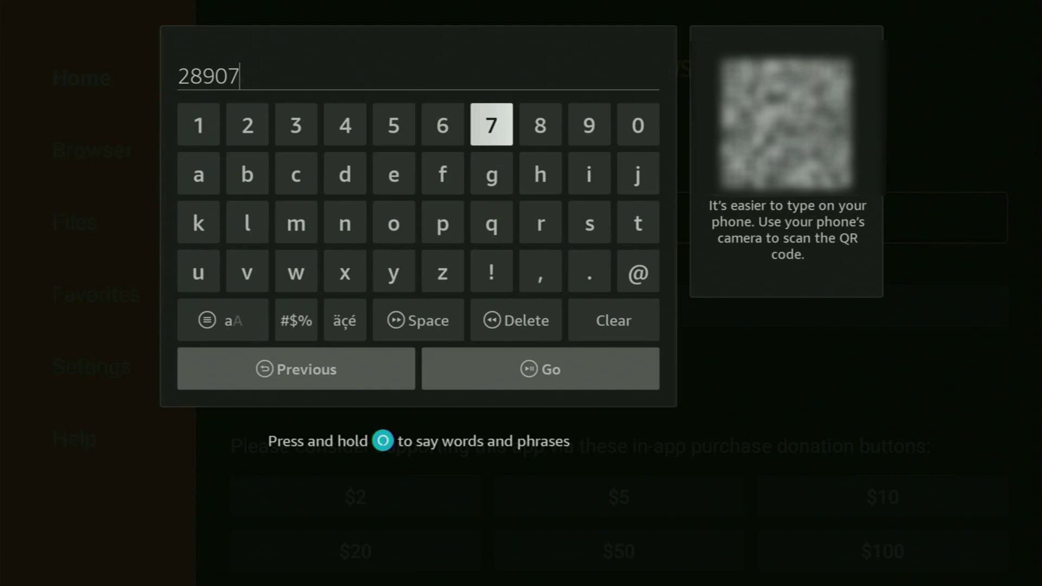
- Submit code 28907 with Go to load the AFTVnews URL Shortener
key(Down)
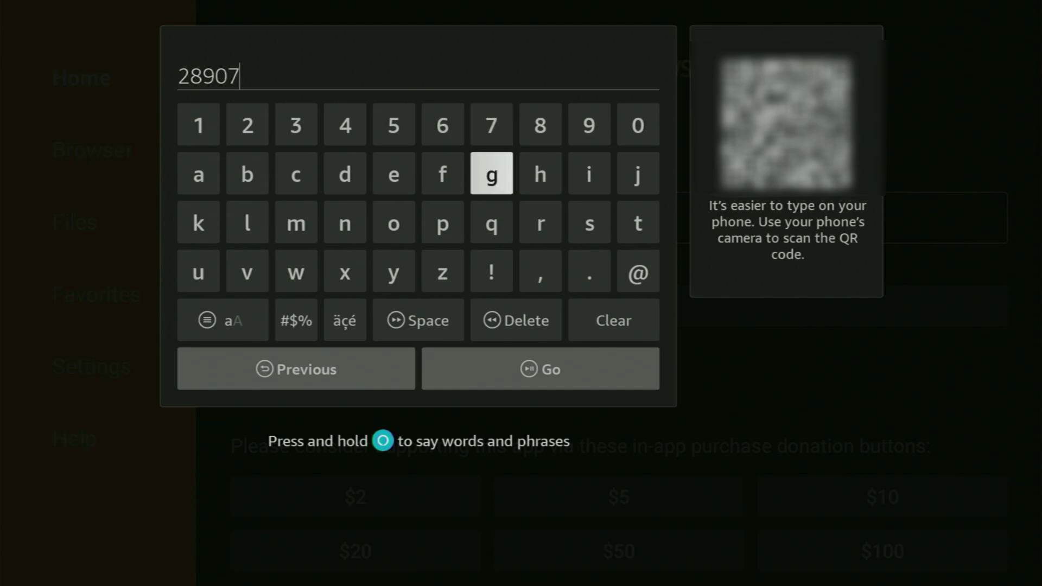
key(Down)
key(Down)
key(Return)
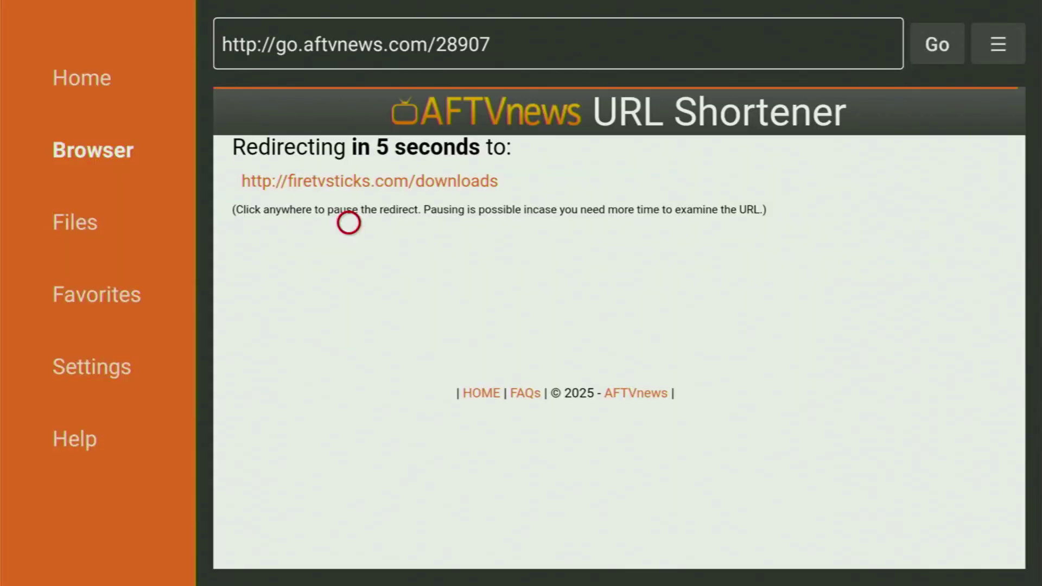
- Switch Downloader's browser to Fullscreen Mode from the Menu options
key(Menu)
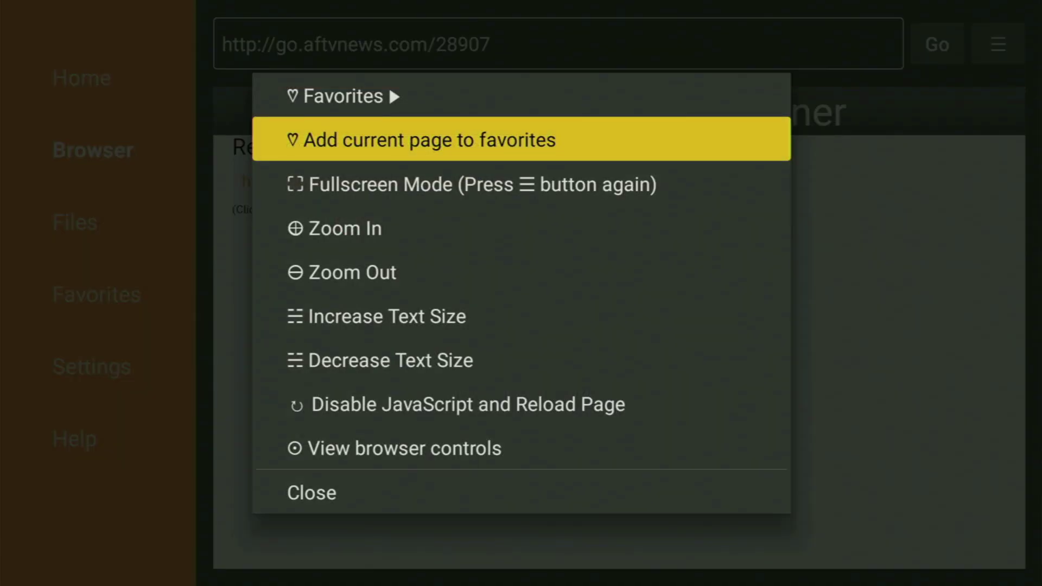
key(Down)
key(Return)
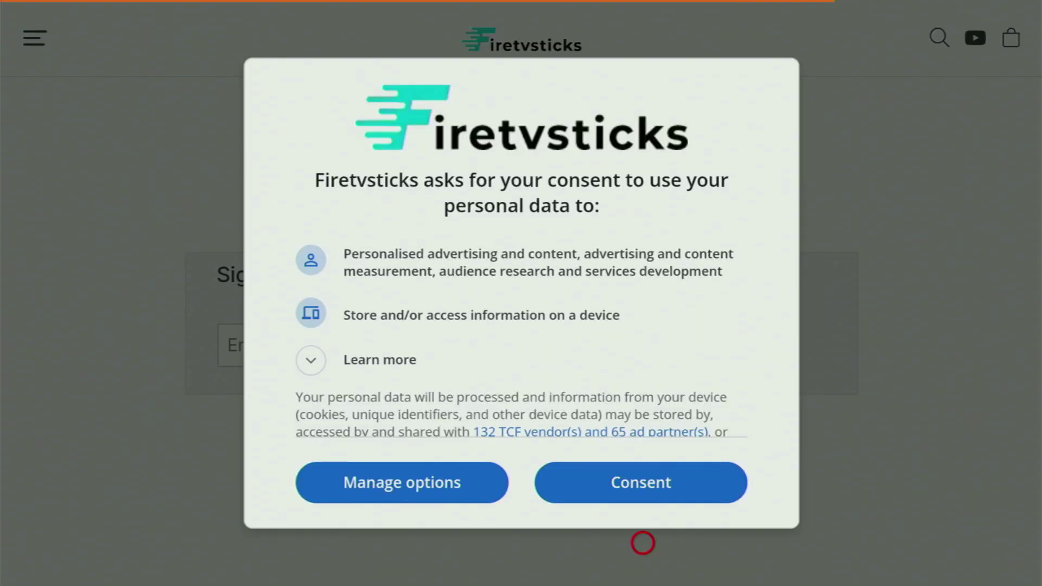
- Accept consent, then open IPTV Players → IPTV Smarters Pro and close the ad
click(597, 479)
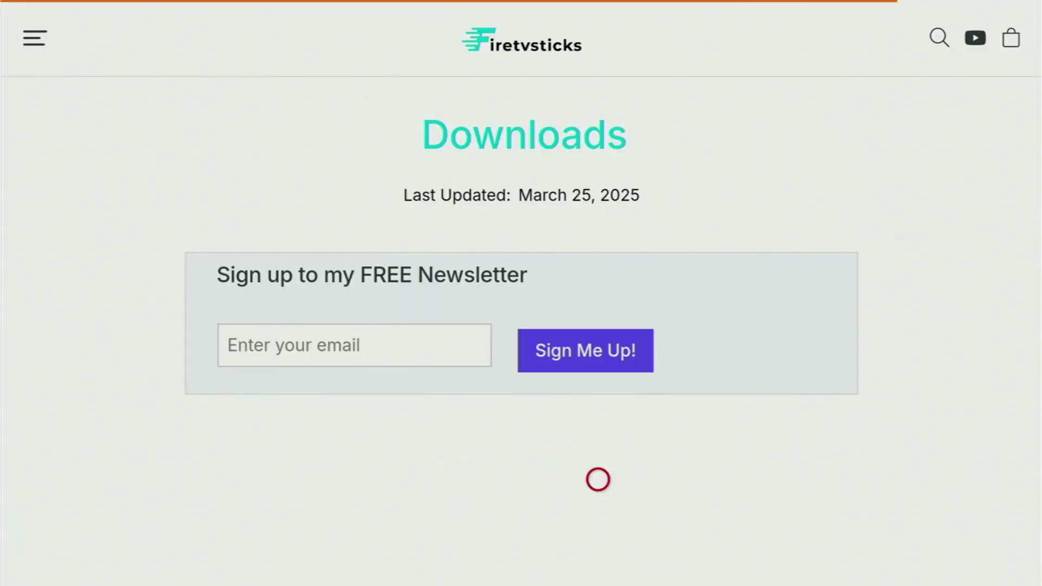
scroll(597, 489, down, 10)
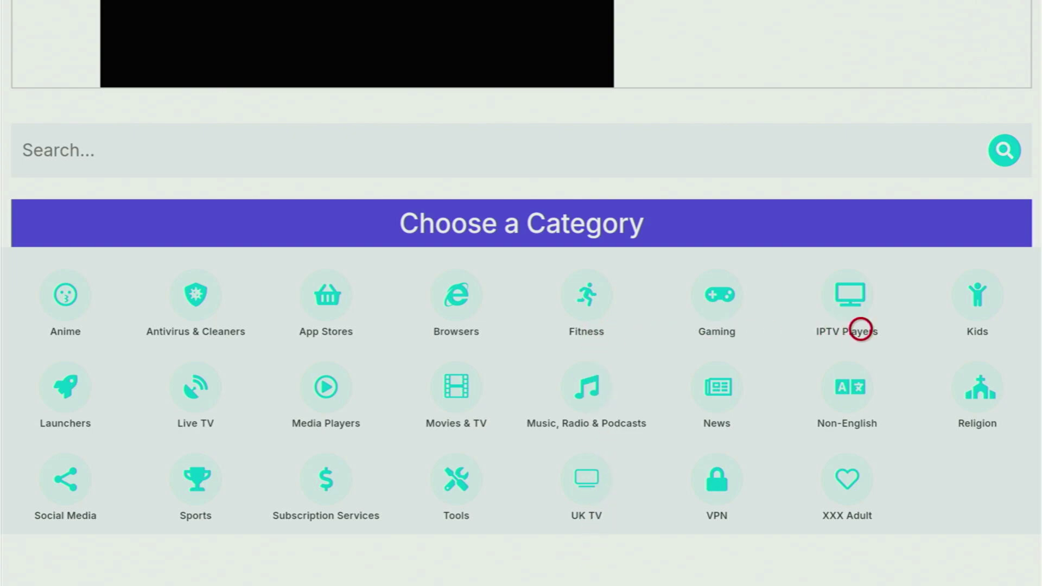
click(861, 293)
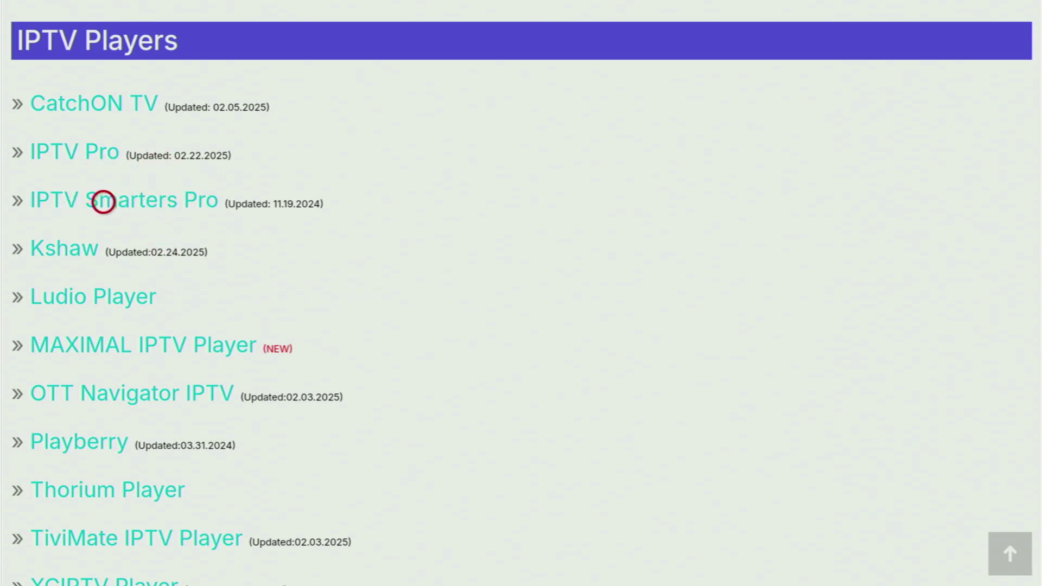
click(104, 202)
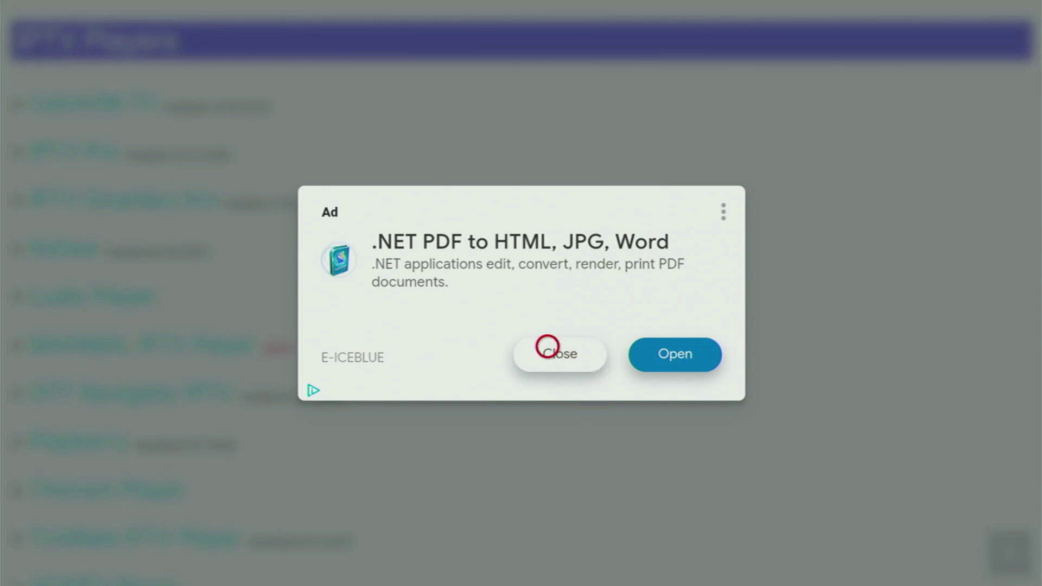
click(547, 347)
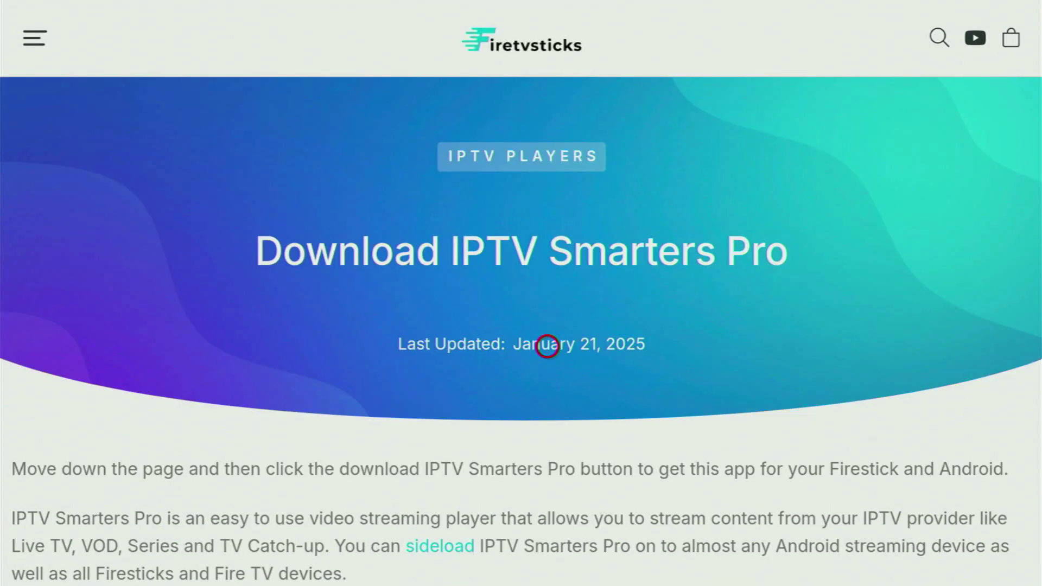
- Download the 111.4 MB IPTV Smarters Pro APK via the page's Download button
drag(547, 474, 547, 130)
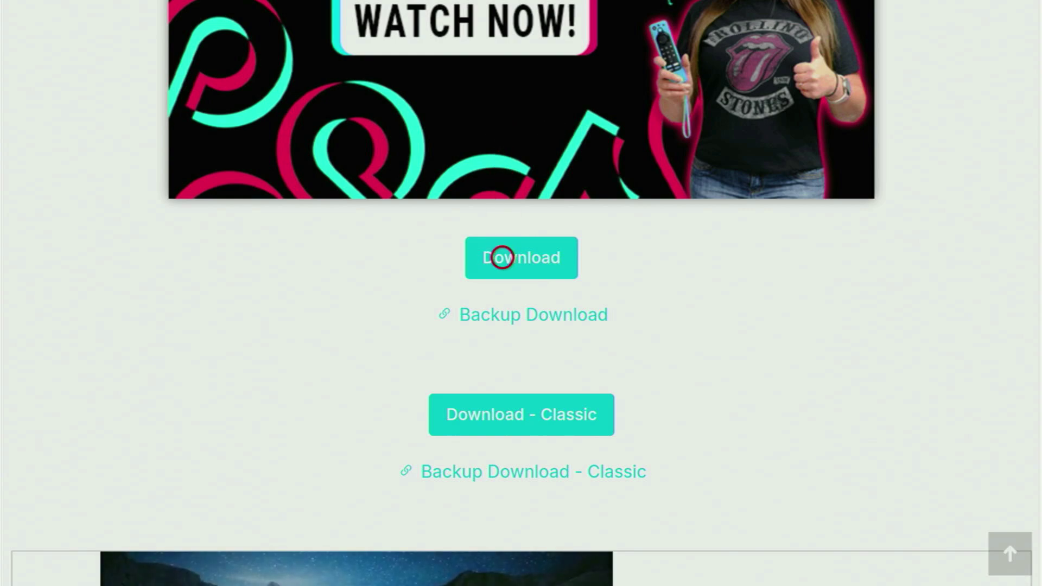
click(502, 257)
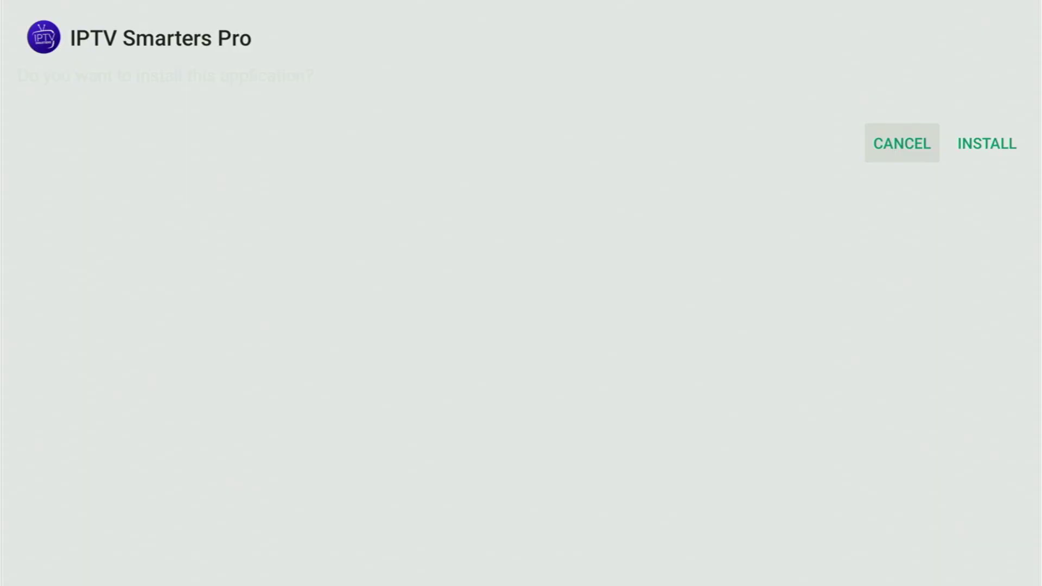
- Install IPTV Smarters Pro, then finish with DONE instead of opening the app
key(Right)
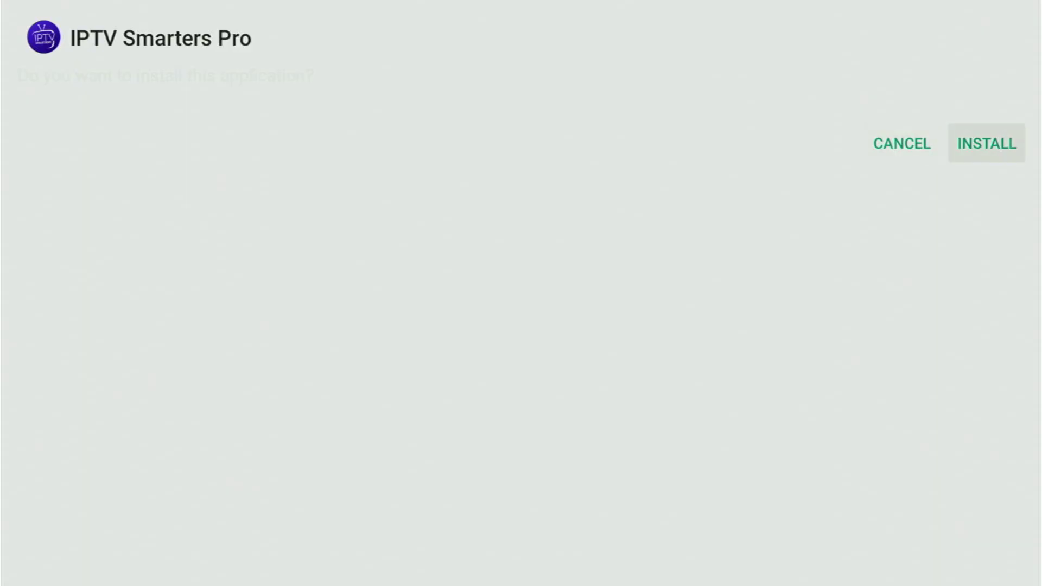
key(Return)
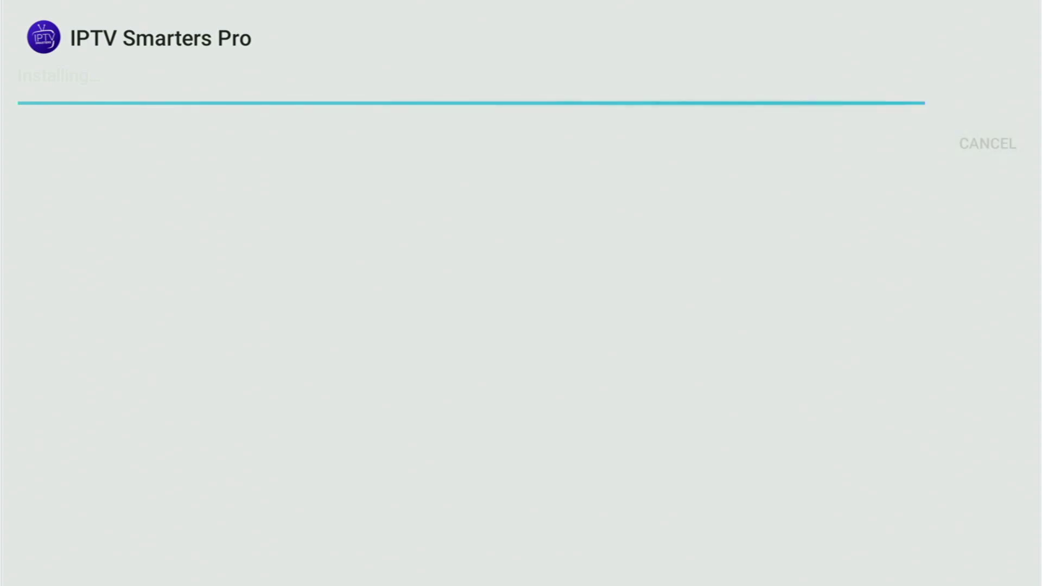
key(Left)
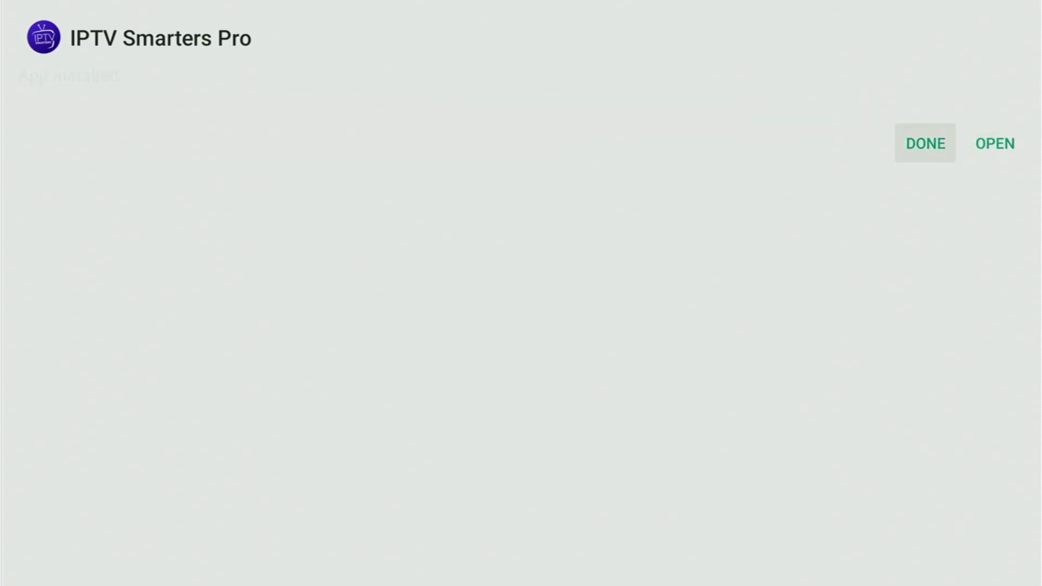
key(Right)
key(Left)
key(Return)
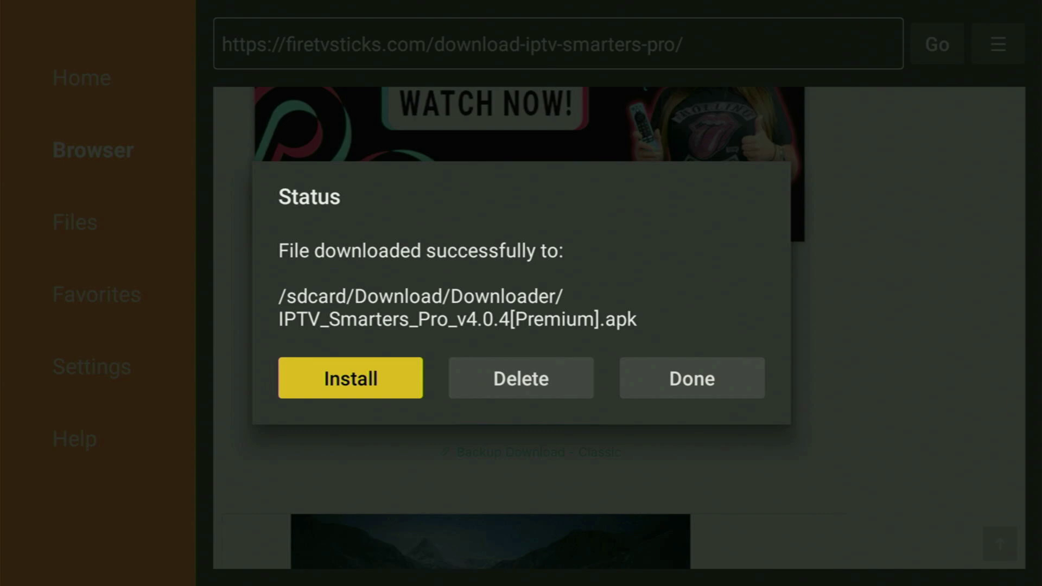
- Delete the downloaded IPTV_Smarters_Pro_v4.0.4[Premium].apk file from the Status dialog
key(Right)
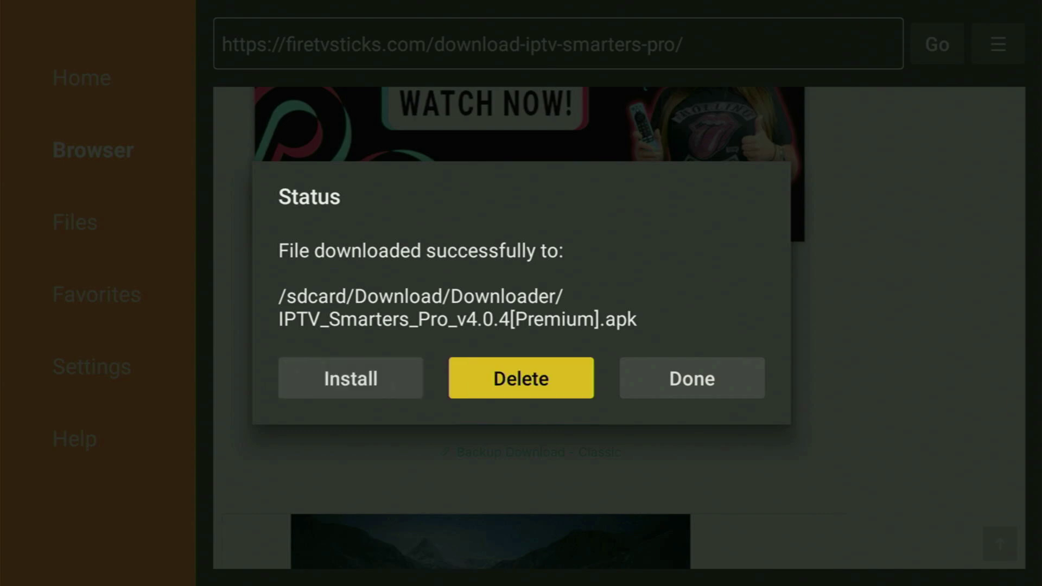
key(Return)
key(Return)
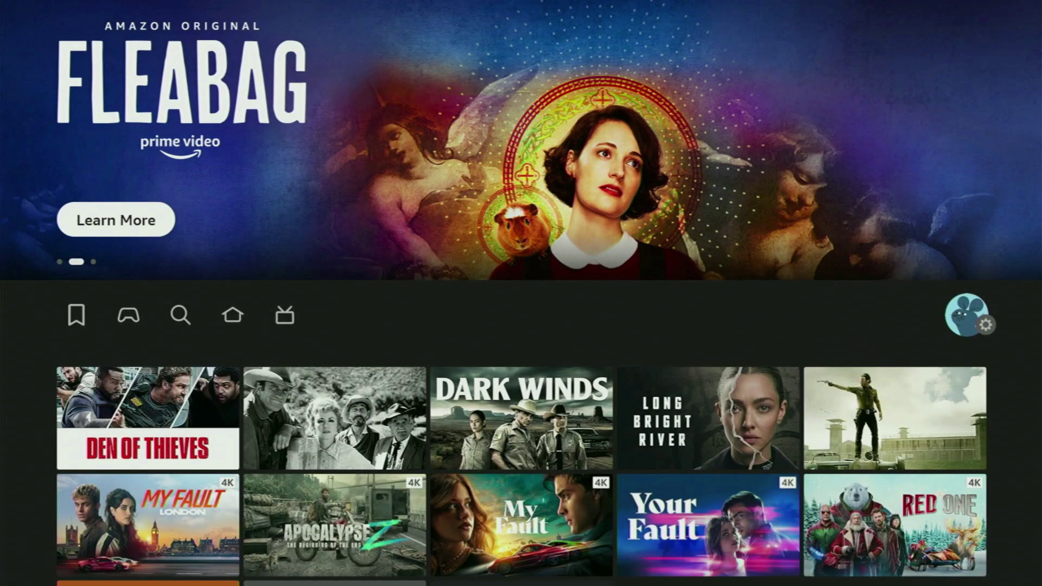
- Open Your Apps & Channels from the Apps icon and highlight the IPTV Smarters tile
key(Down)
key(Right)
key(Right)
key(Right)
key(Right)
key(Right)
key(Right)
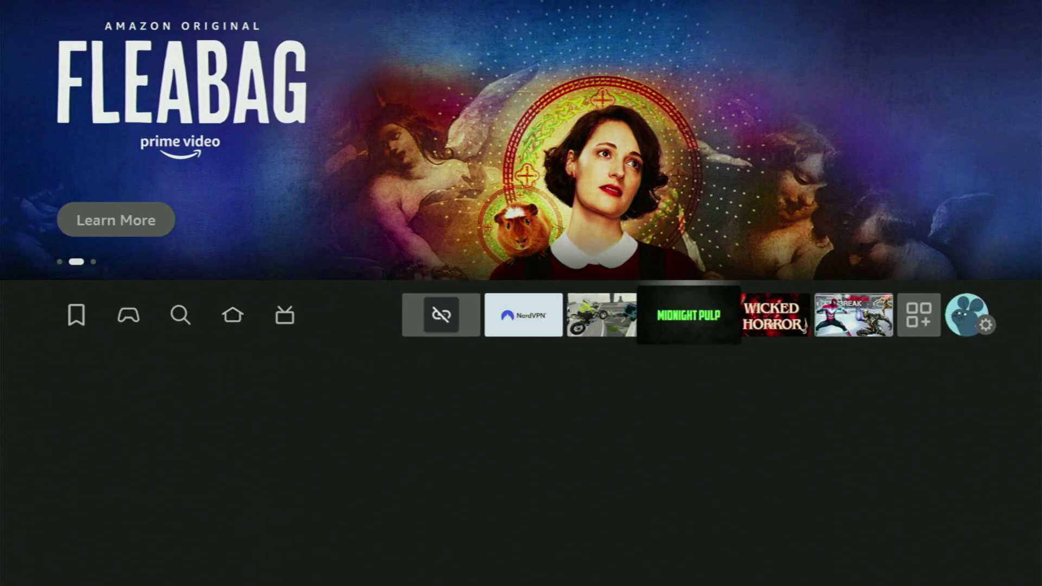
key(Right)
key(Right)
key(Return)
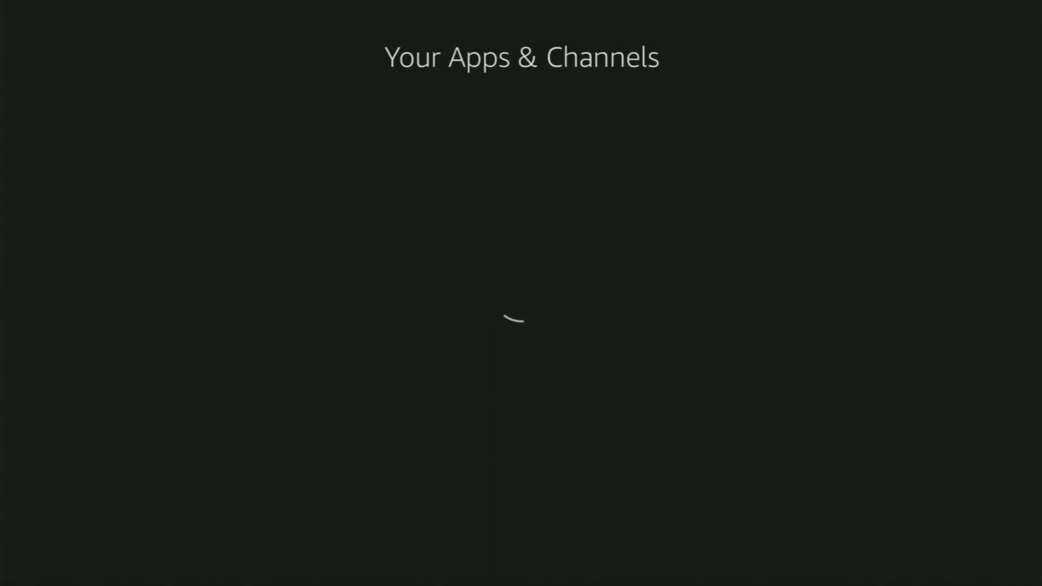
key(Down)
key(Down)
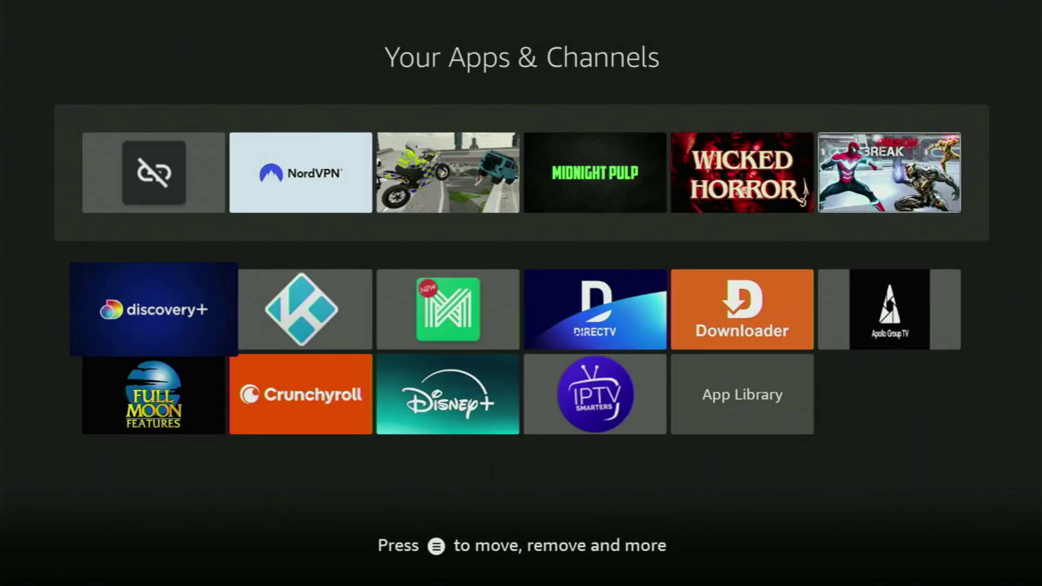
key(Right)
key(Right)
key(Right)
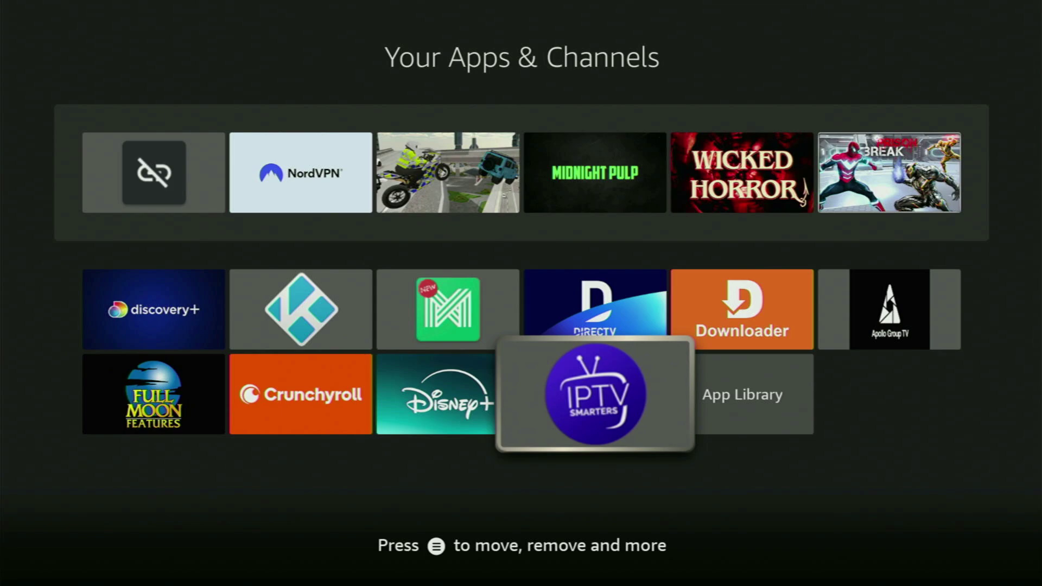